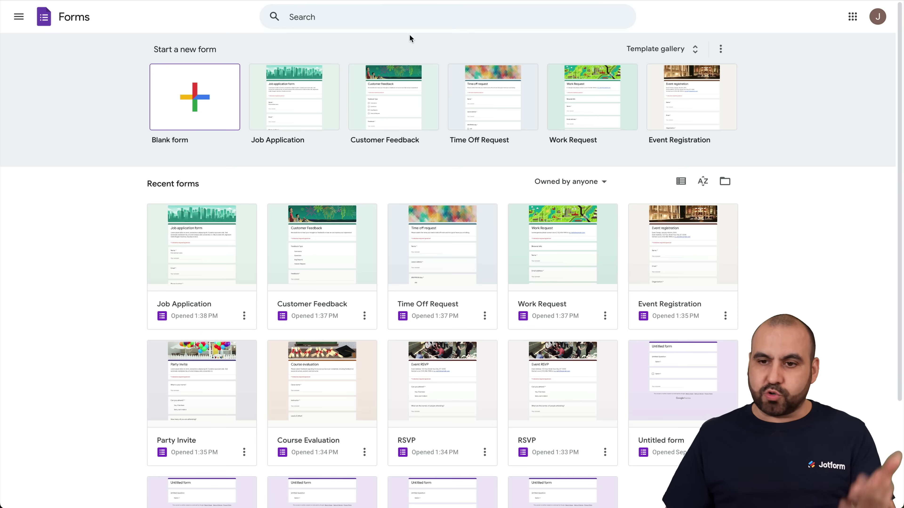
Open the Google apps launcher, scroll through its list of apps, then close it.
click(854, 19)
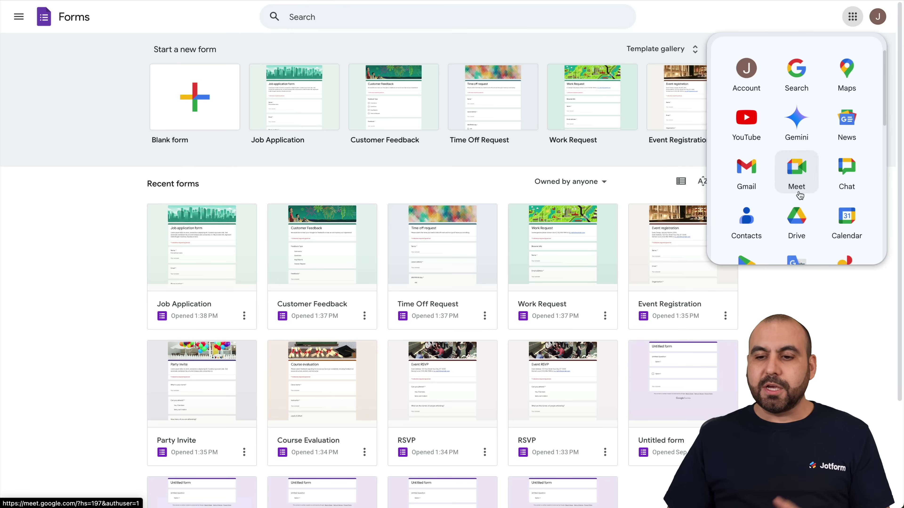
scroll(799, 185, down, 8)
scroll(798, 195, down, 5)
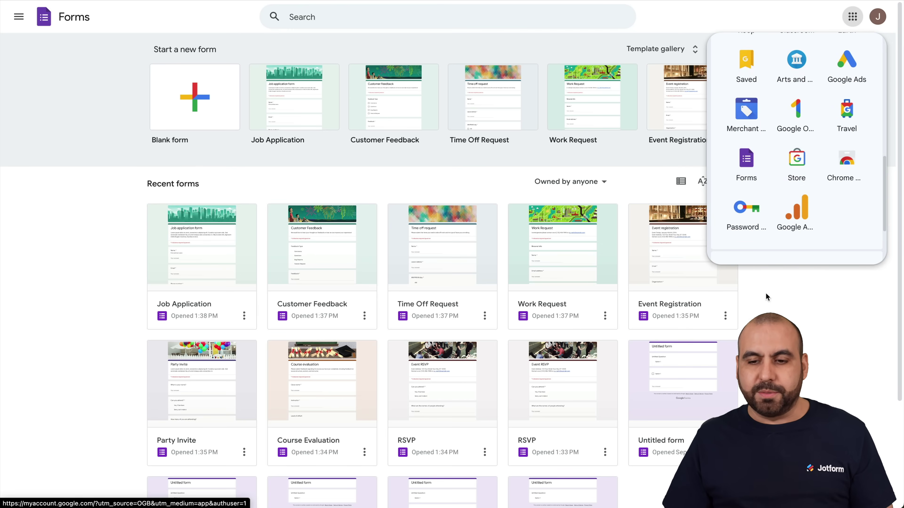
click(820, 384)
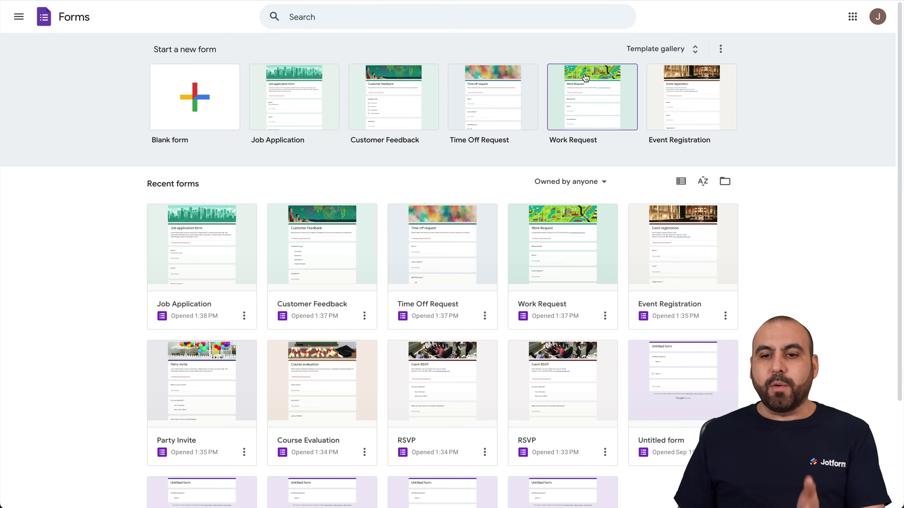
Open the full template gallery and scroll to the Education course evaluation template.
click(654, 50)
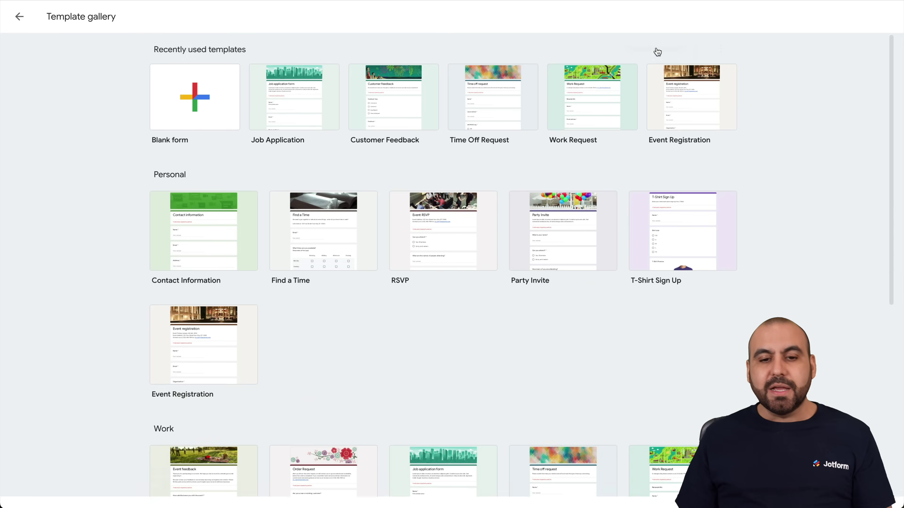
scroll(414, 197, down, 8)
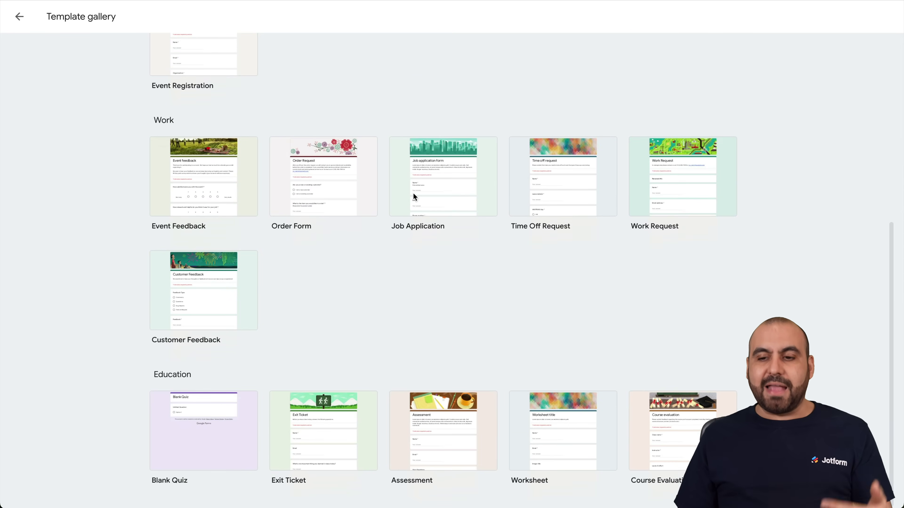
scroll(414, 197, up, 5)
scroll(413, 196, up, 3)
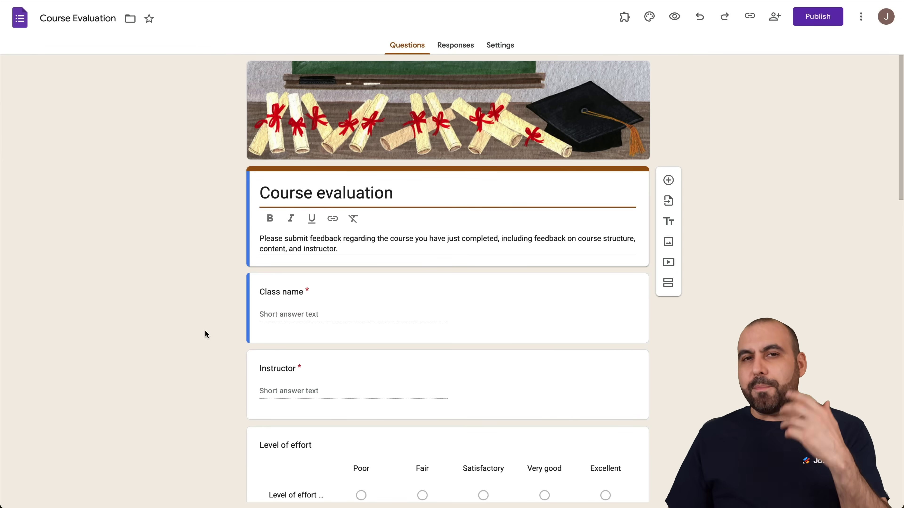
scroll(205, 332, down, 1)
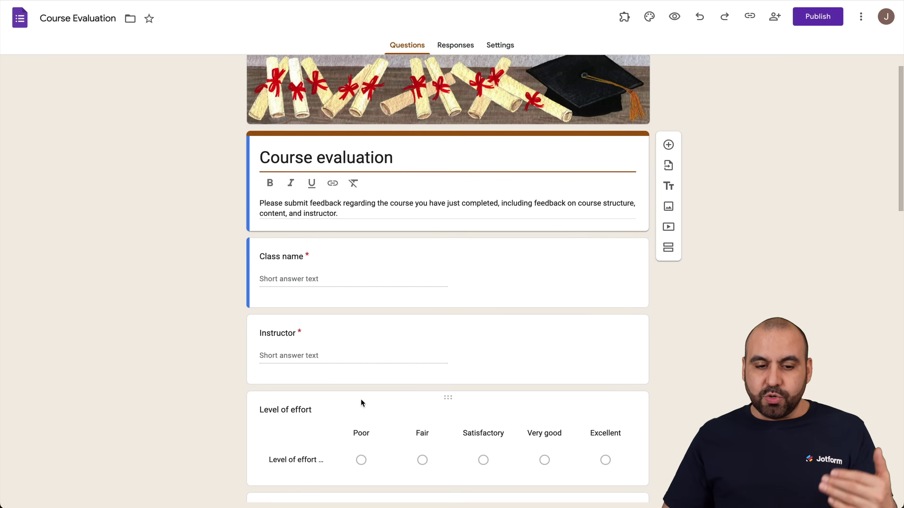
scroll(359, 391, down, 12)
scroll(361, 398, down, 12)
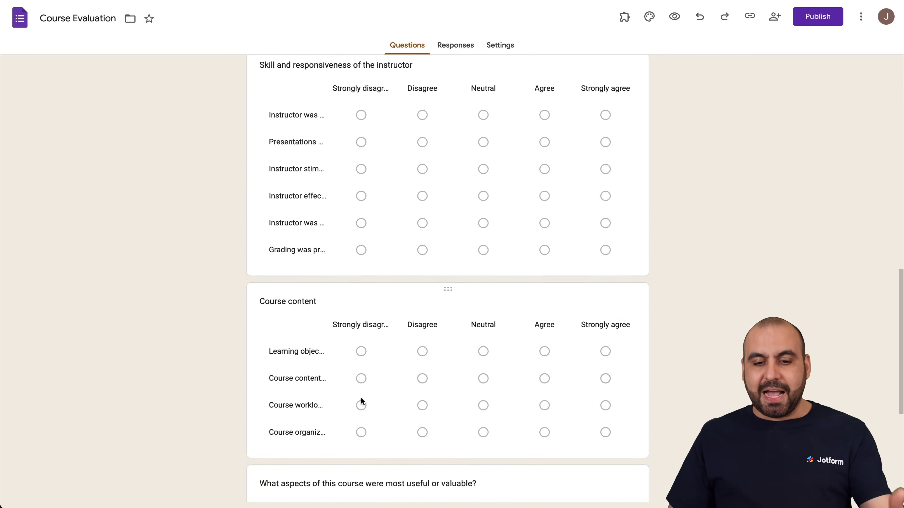
scroll(360, 398, up, 20)
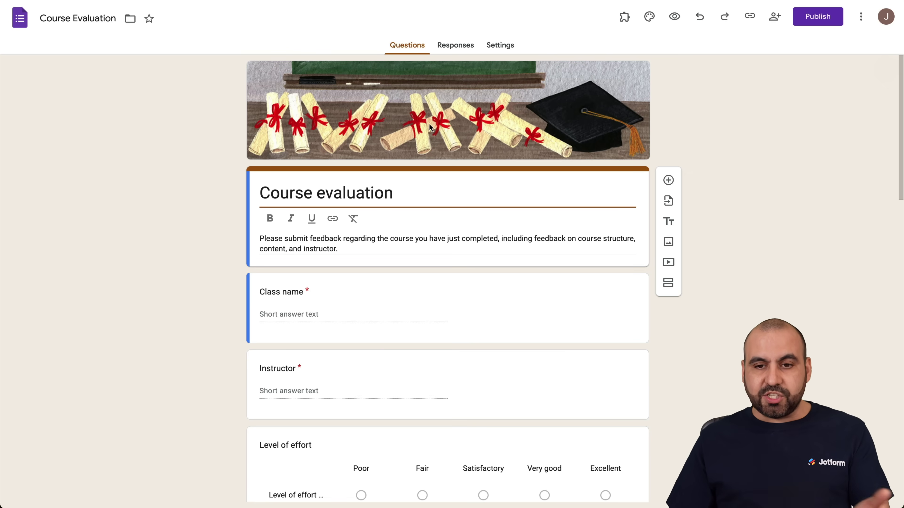
click(648, 16)
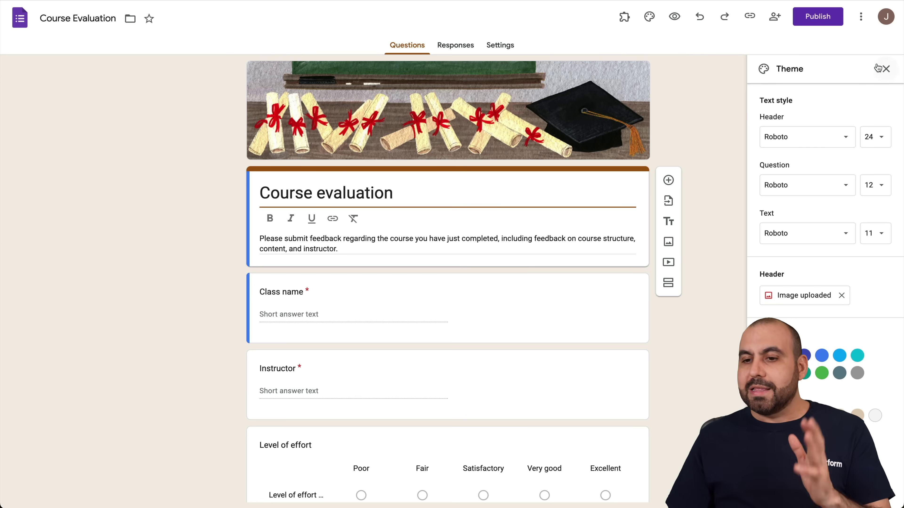
click(885, 68)
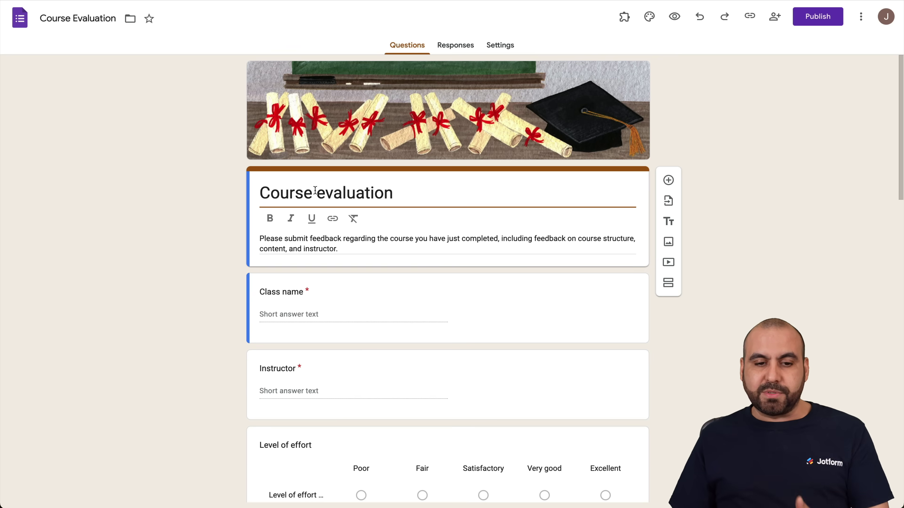
Select and deselect the form title and description, then open the Class name question.
drag(414, 191, 272, 194)
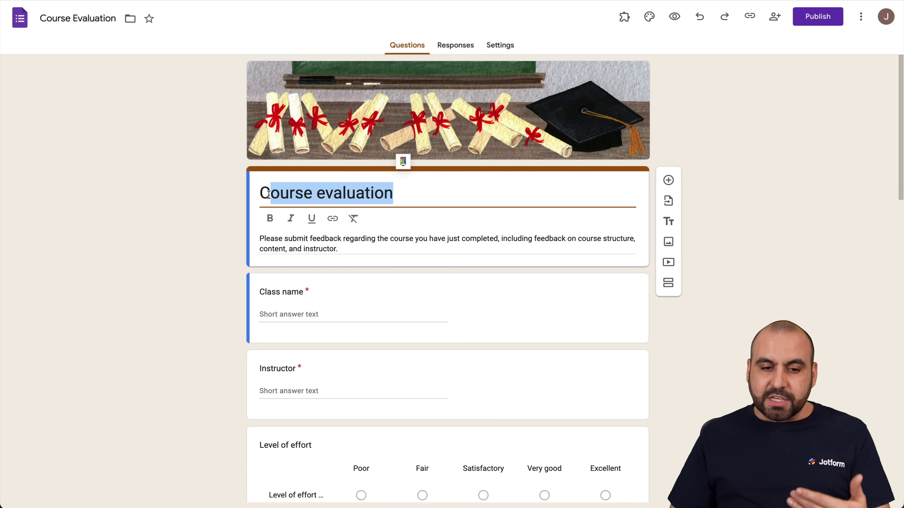
click(336, 195)
triple_click(347, 249)
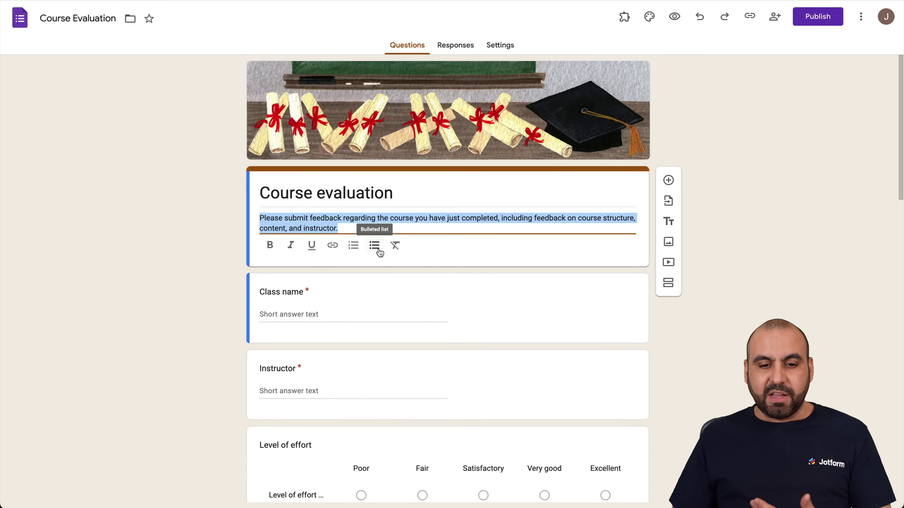
click(202, 247)
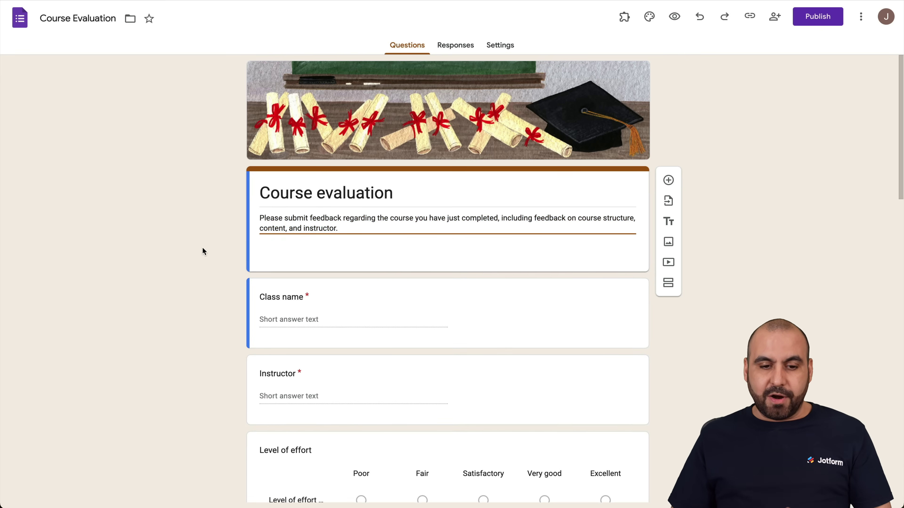
scroll(204, 241, down, 2)
click(498, 226)
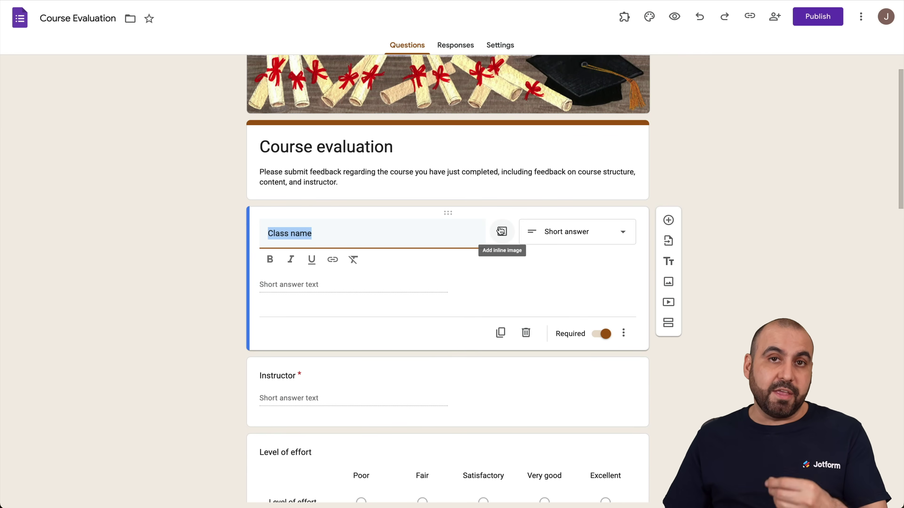
Try Paragraph and Checkboxes types on Class name, then delete the question.
click(413, 271)
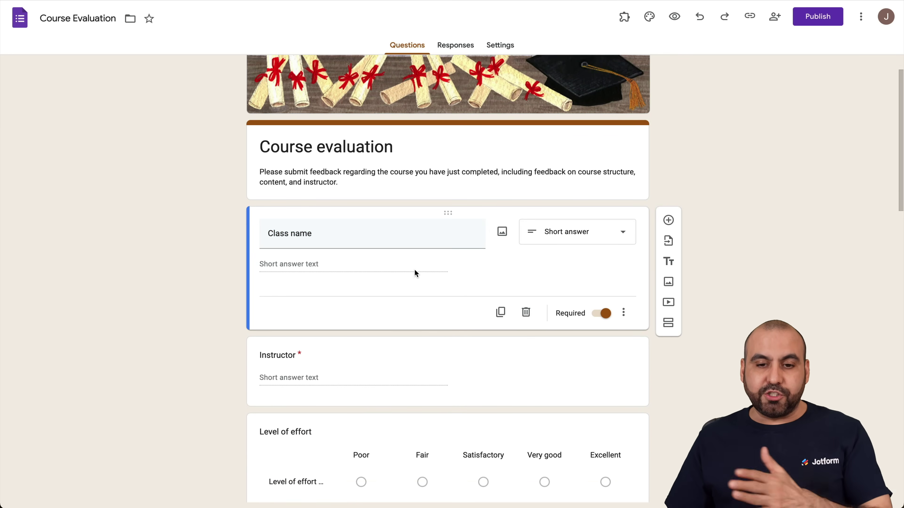
click(621, 237)
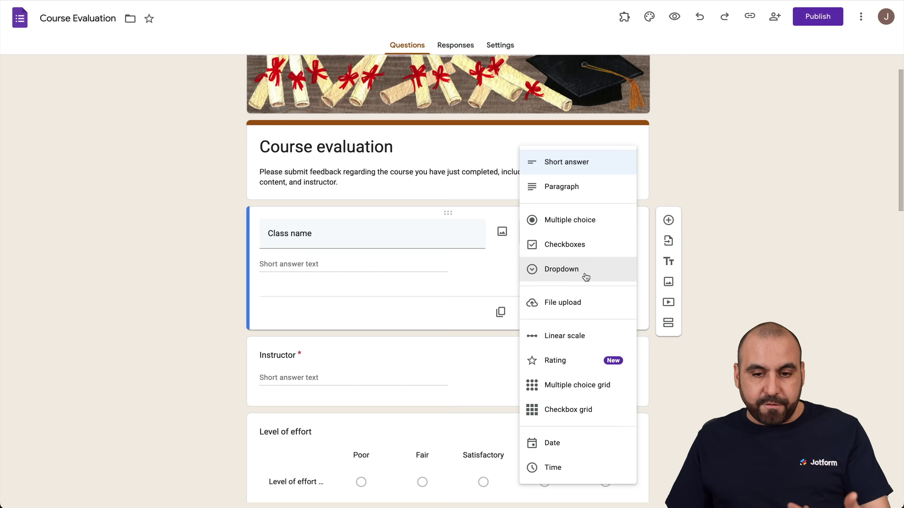
click(559, 191)
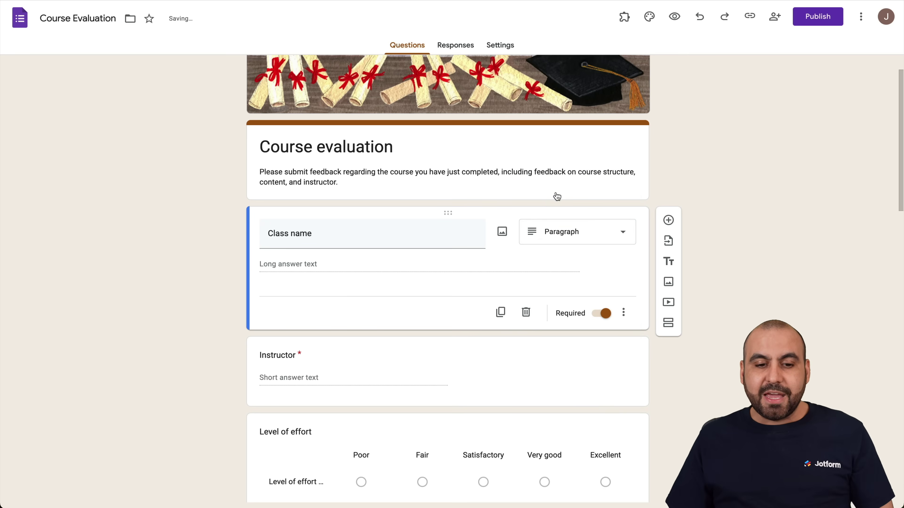
click(574, 236)
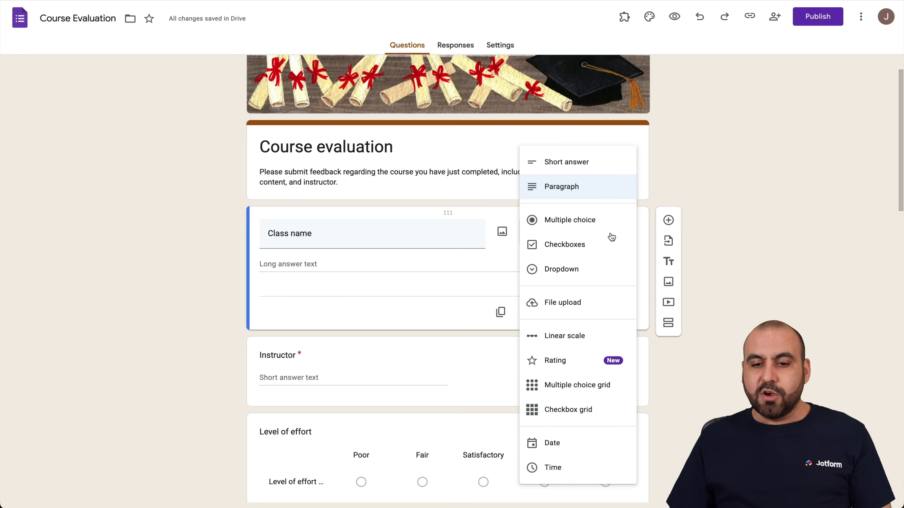
click(589, 245)
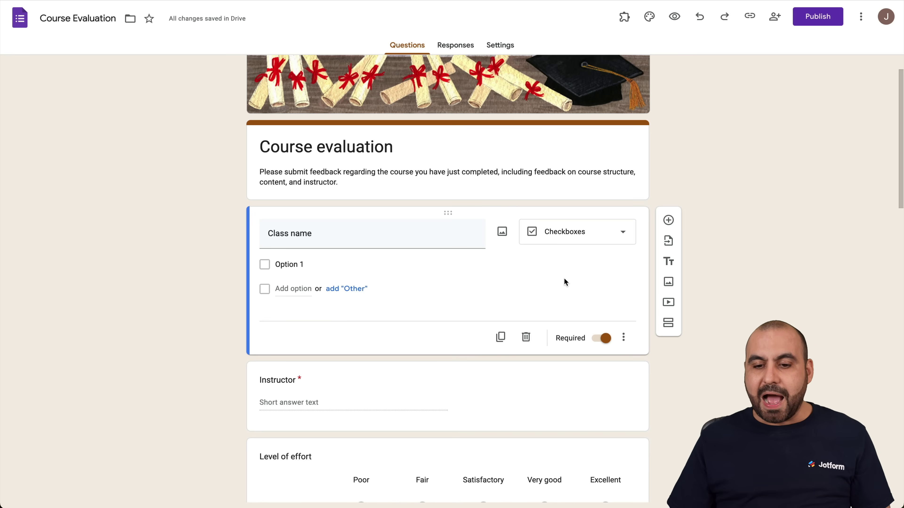
click(525, 338)
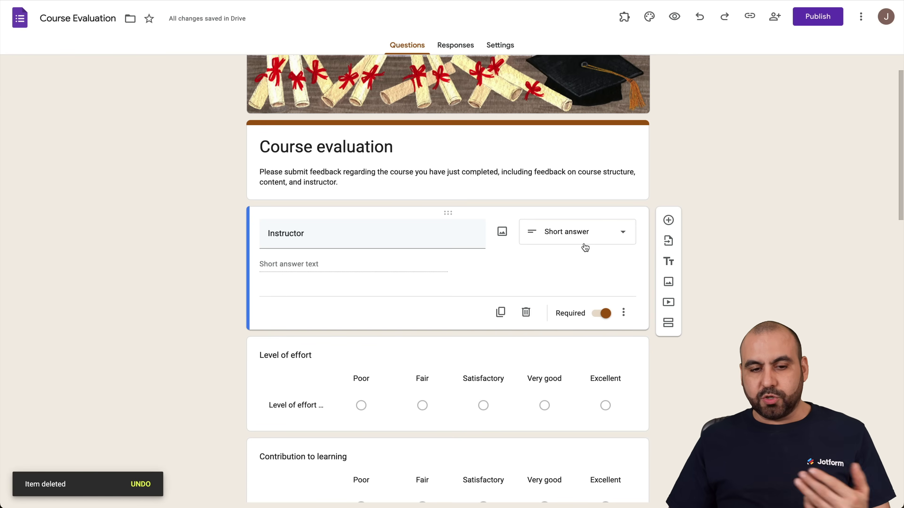
Open the Level of effort grid and select, then deselect, its title text.
scroll(586, 245, down, 3)
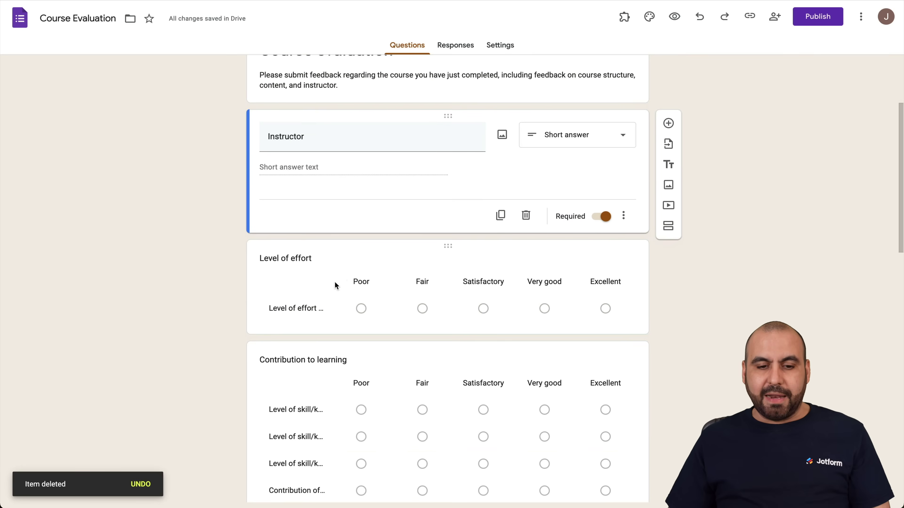
click(336, 286)
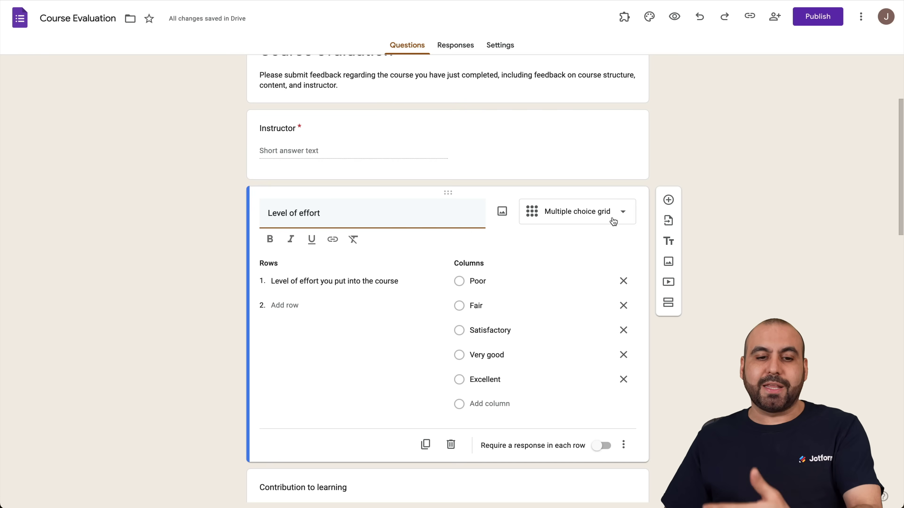
drag(277, 213, 321, 213)
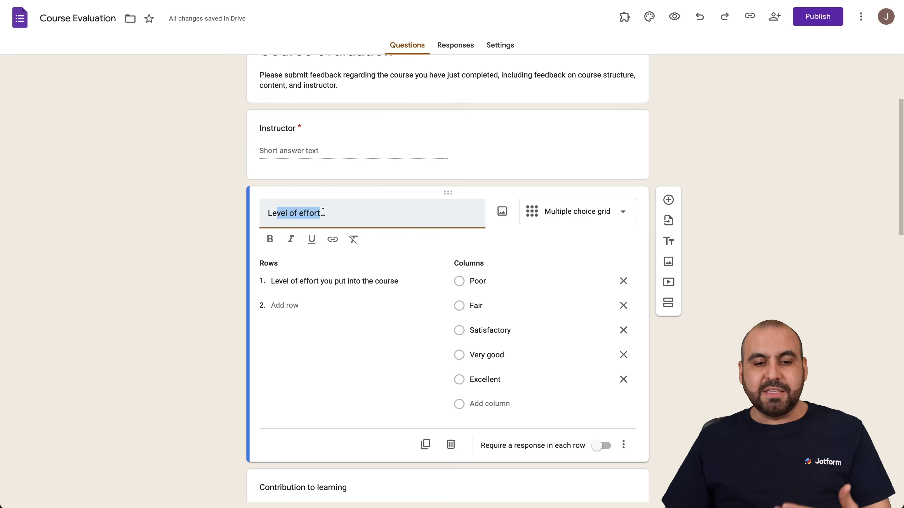
click(322, 212)
triple_click(267, 214)
click(328, 214)
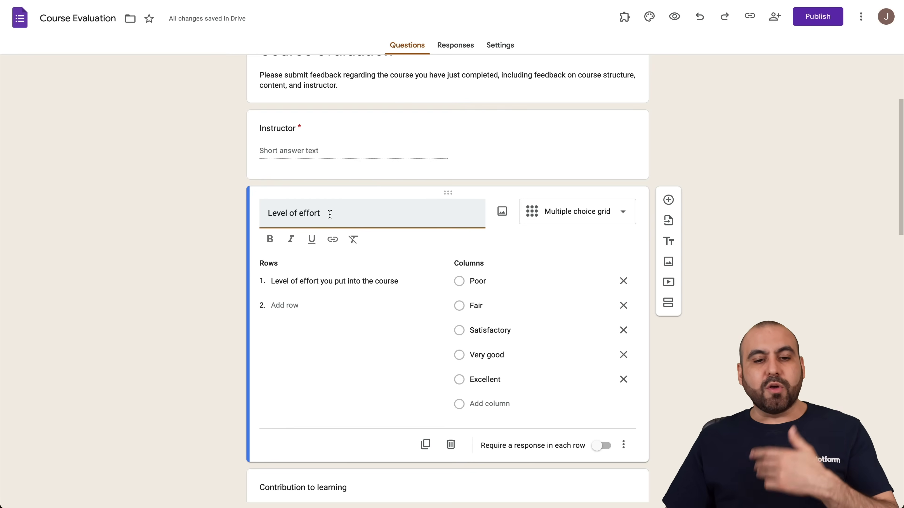
click(294, 290)
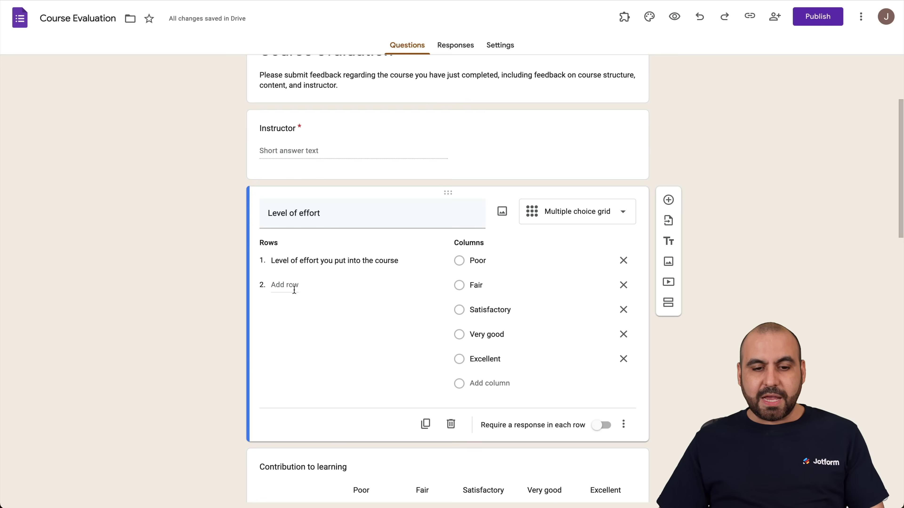
Remove the Excellent column from the Level of effort grid.
click(487, 270)
click(577, 284)
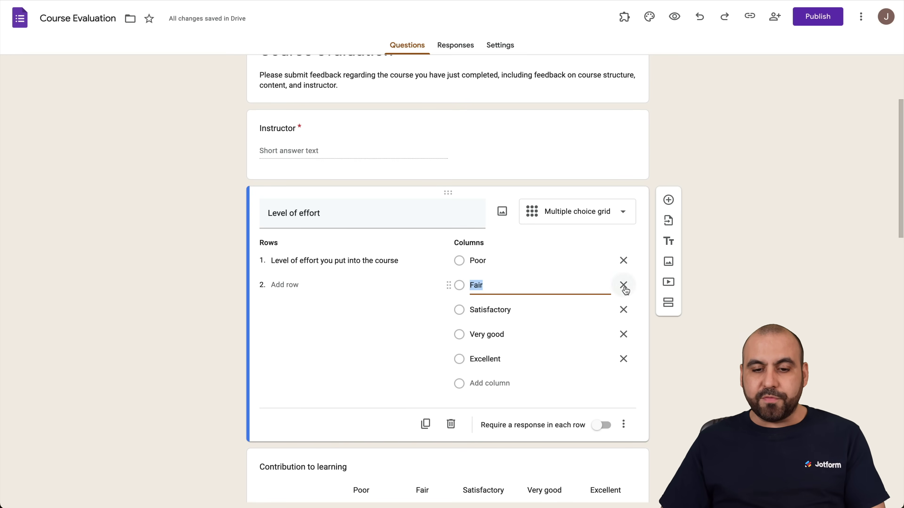
click(623, 359)
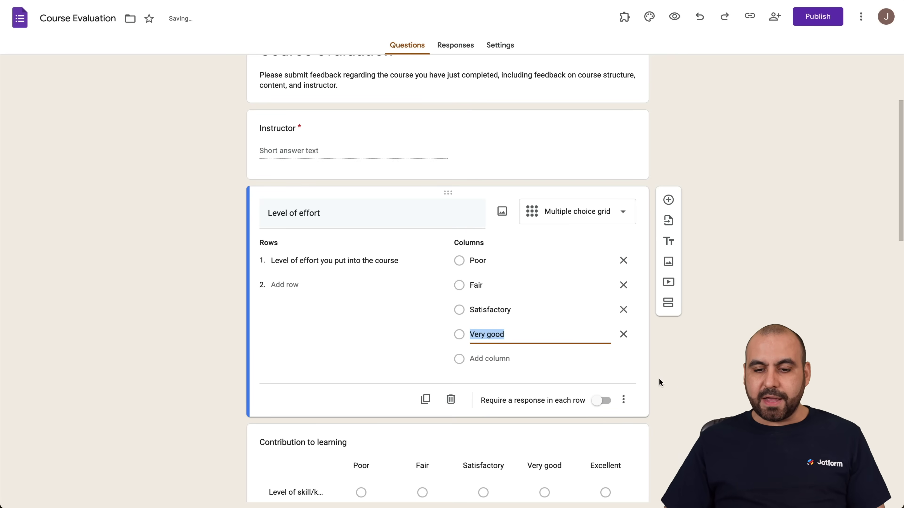
scroll(504, 351, down, 1)
click(426, 433)
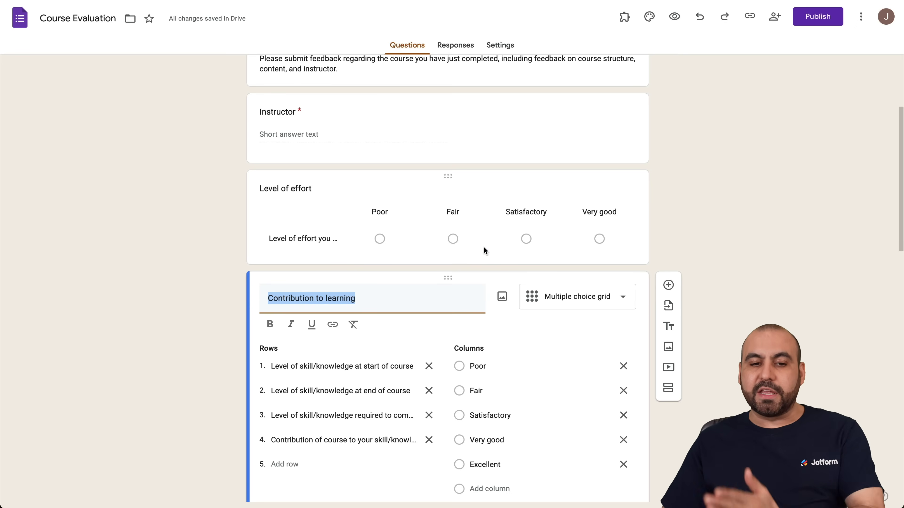
Scroll down and open the instructor skills grid question.
scroll(440, 293, down, 4)
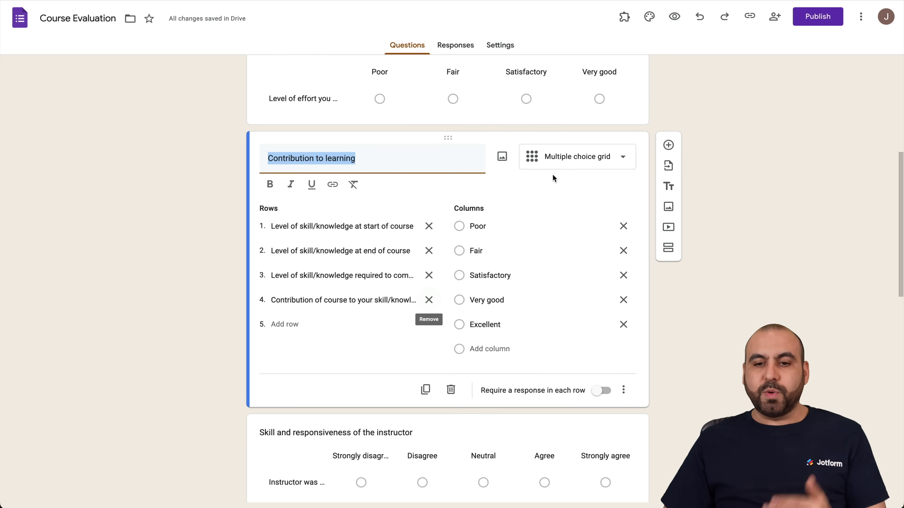
scroll(589, 185, down, 5)
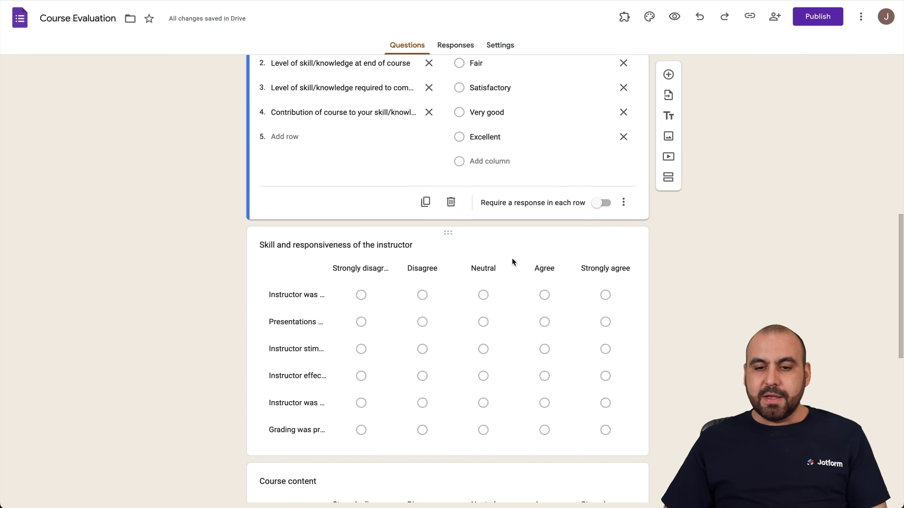
click(512, 259)
scroll(584, 225, down, 6)
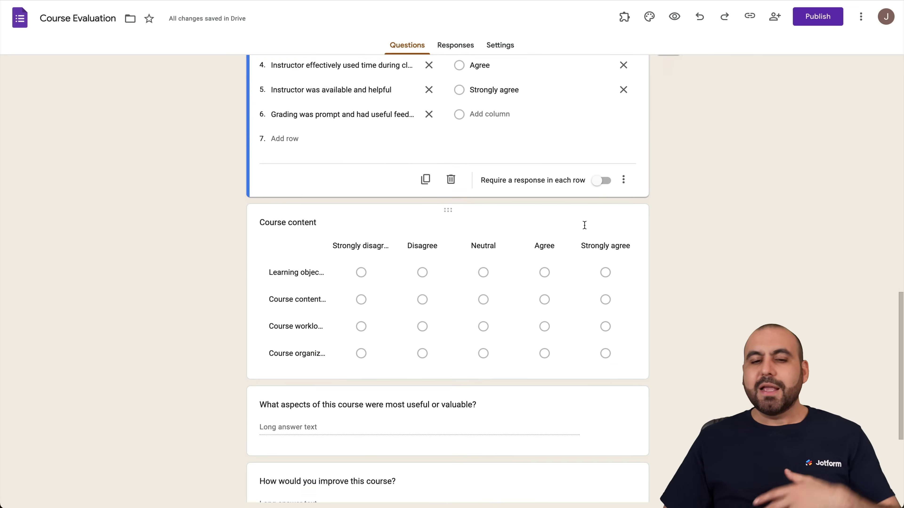
scroll(584, 225, down, 1)
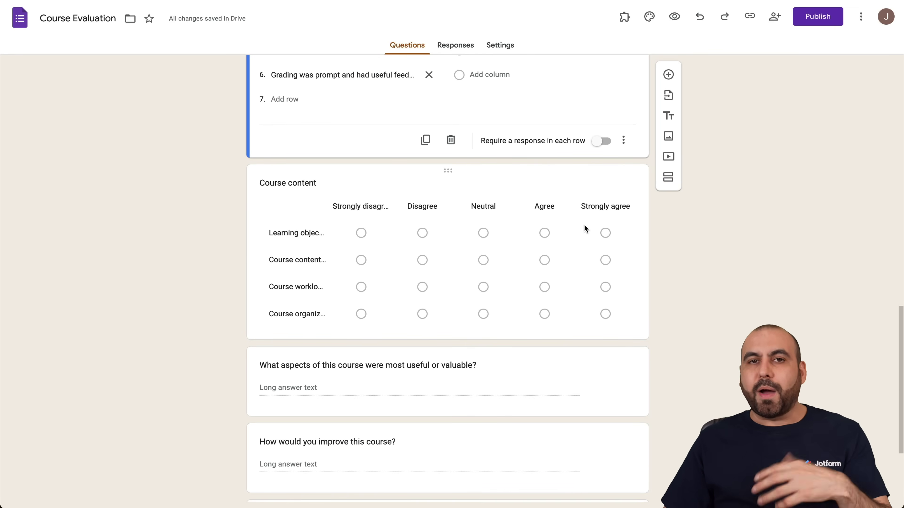
scroll(584, 225, down, 4)
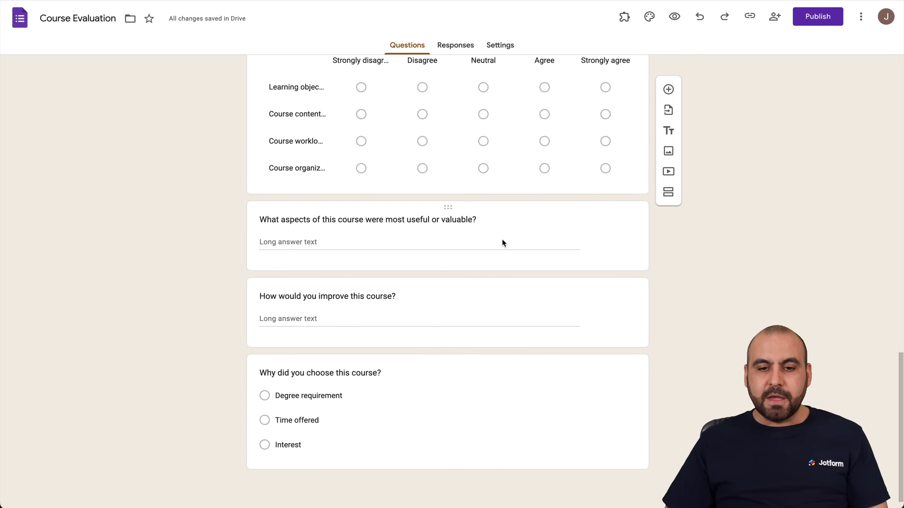
Open the most-useful-aspects question and leave its type as Paragraph.
click(285, 247)
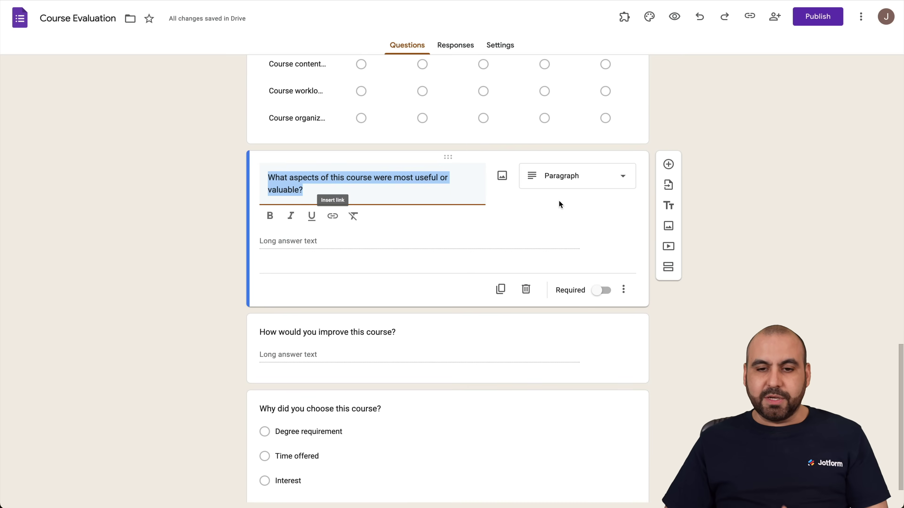
click(611, 180)
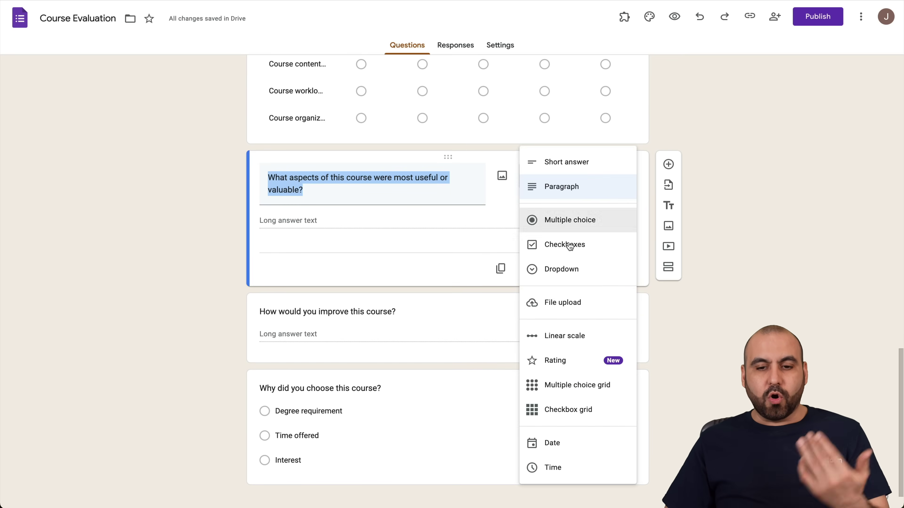
click(381, 226)
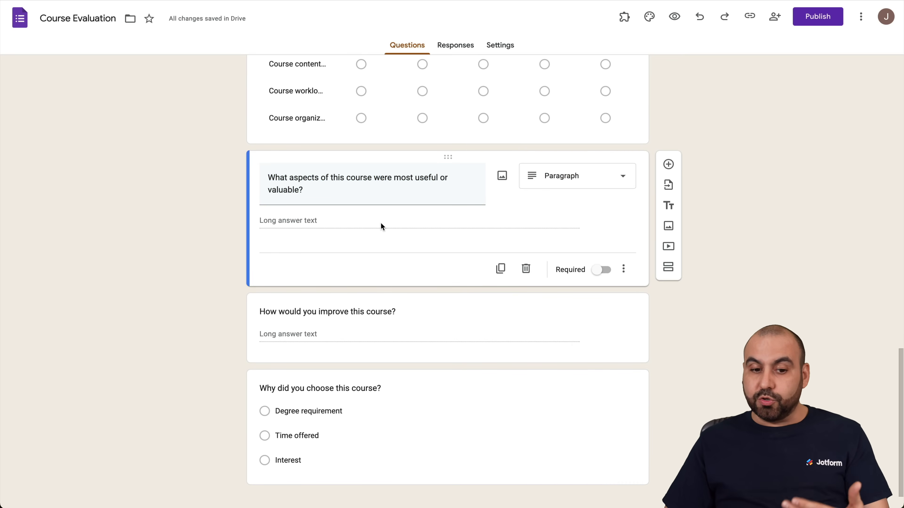
scroll(380, 222, down, 1)
click(418, 387)
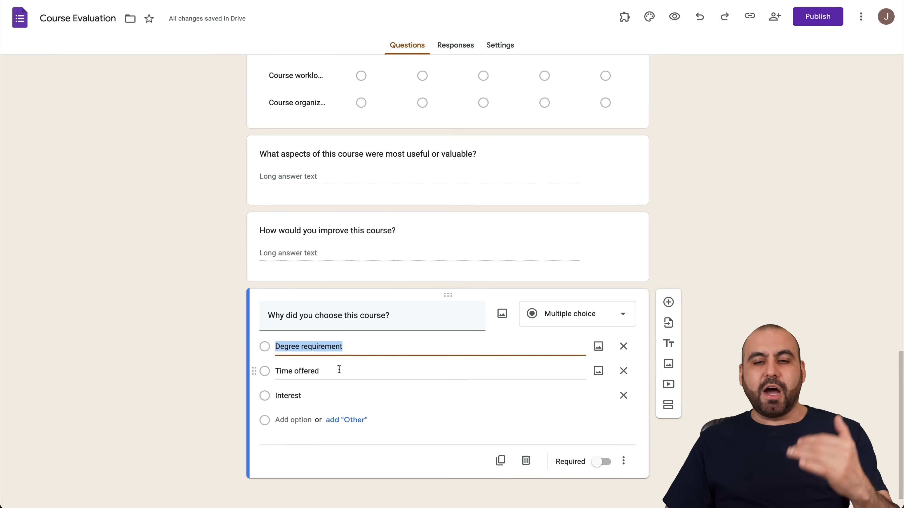
Add Option 4 and Option 5 after Interest, then insert a new question below.
click(289, 420)
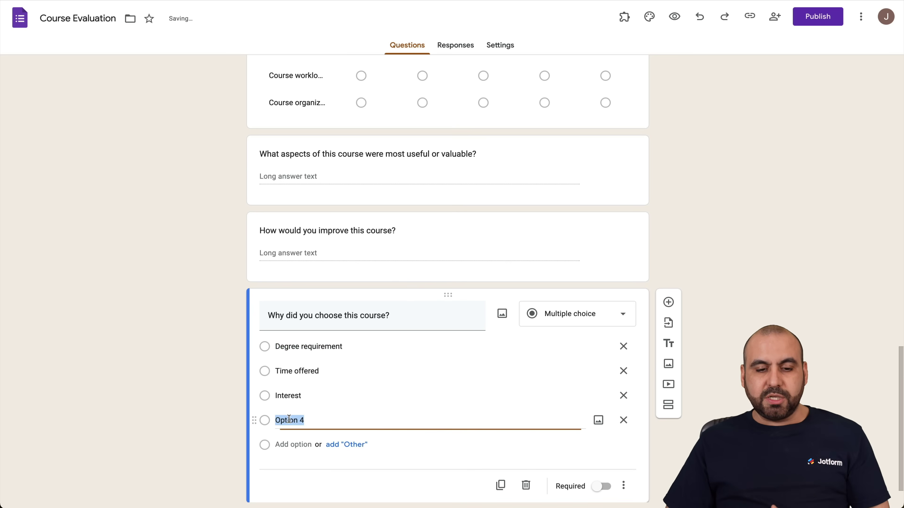
click(297, 445)
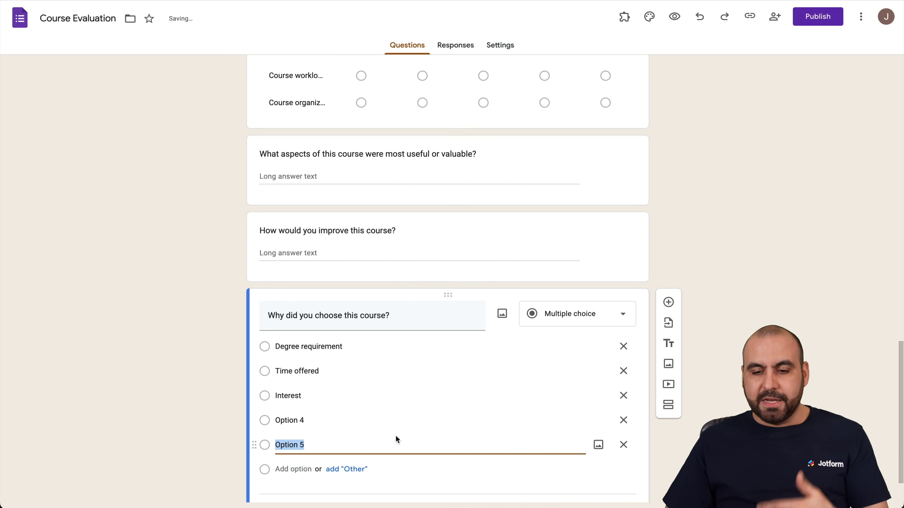
scroll(531, 405, down, 3)
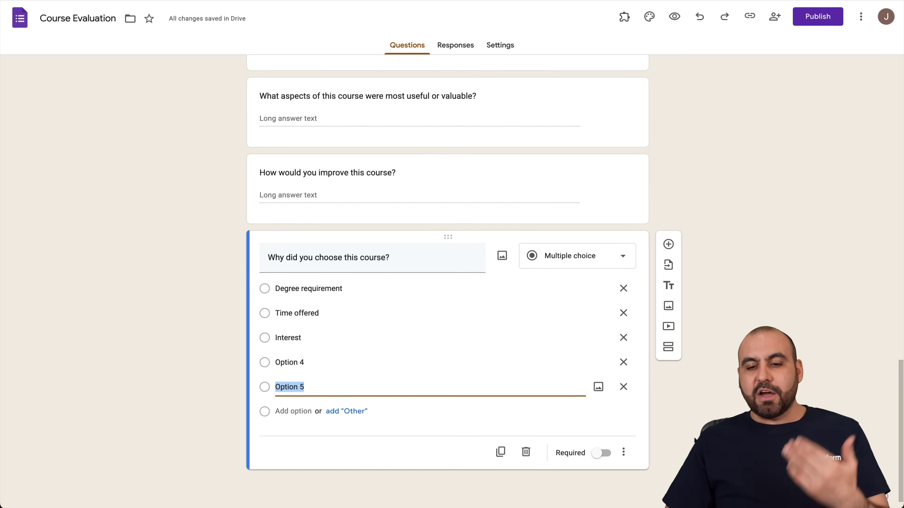
click(695, 440)
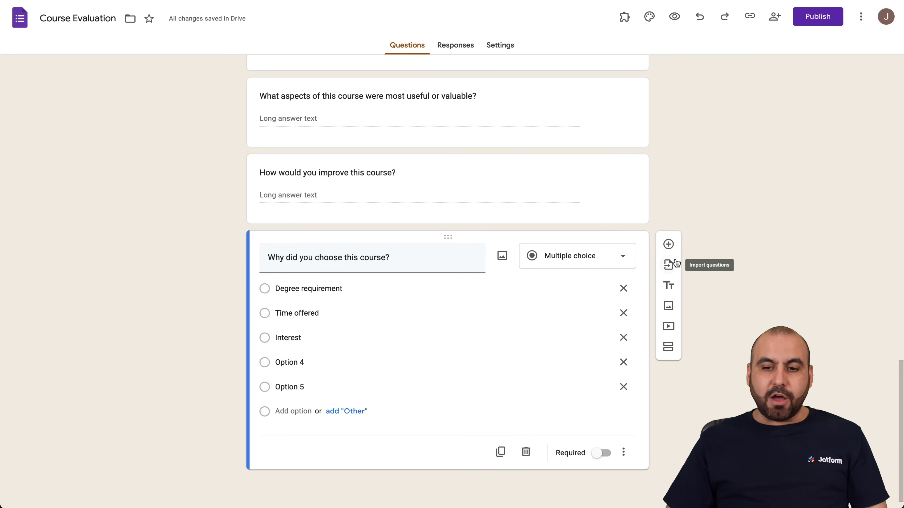
click(668, 244)
click(569, 356)
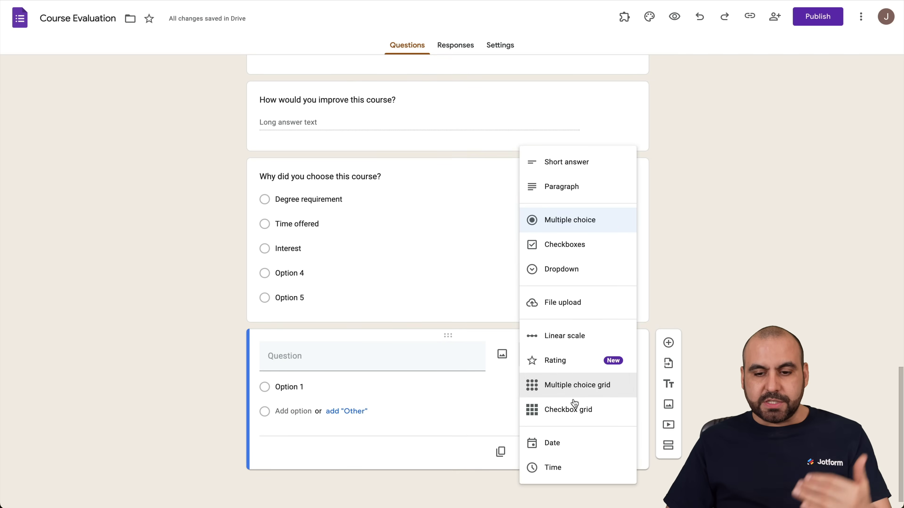
Make the new question a Rating question with a 10-point star scale.
click(573, 372)
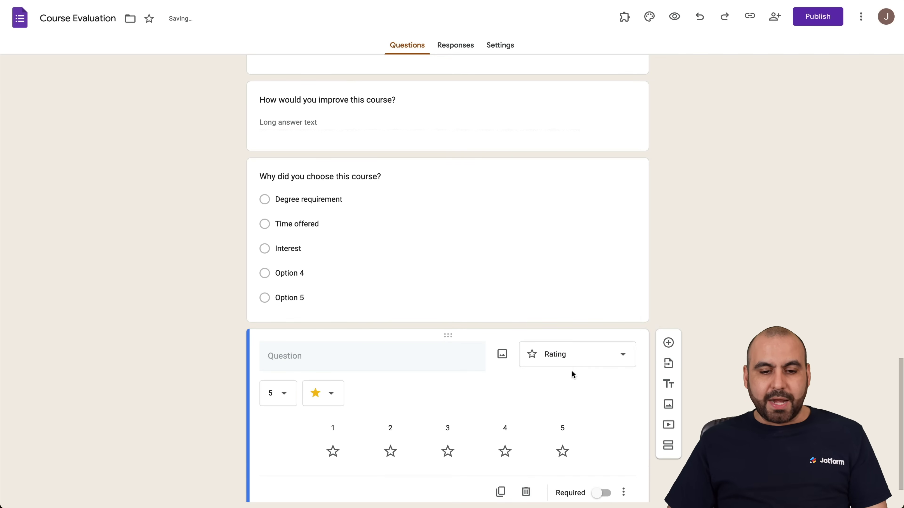
click(284, 354)
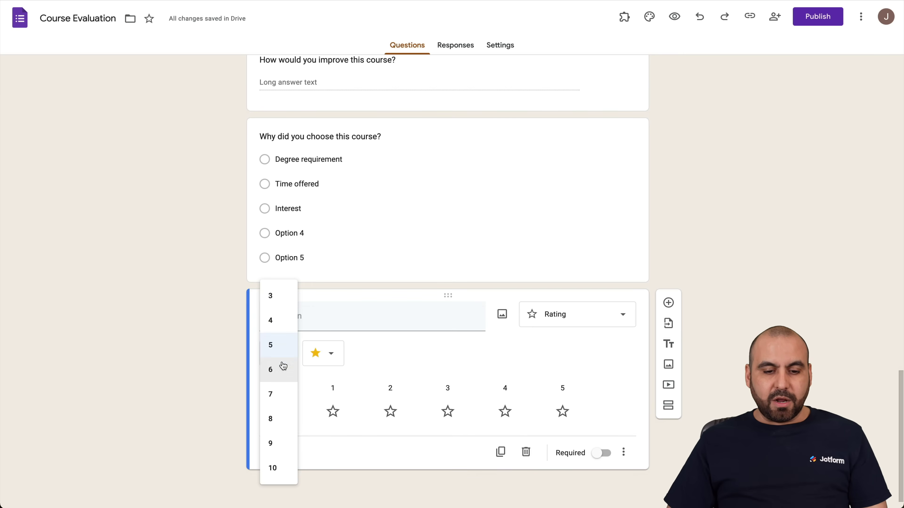
click(281, 466)
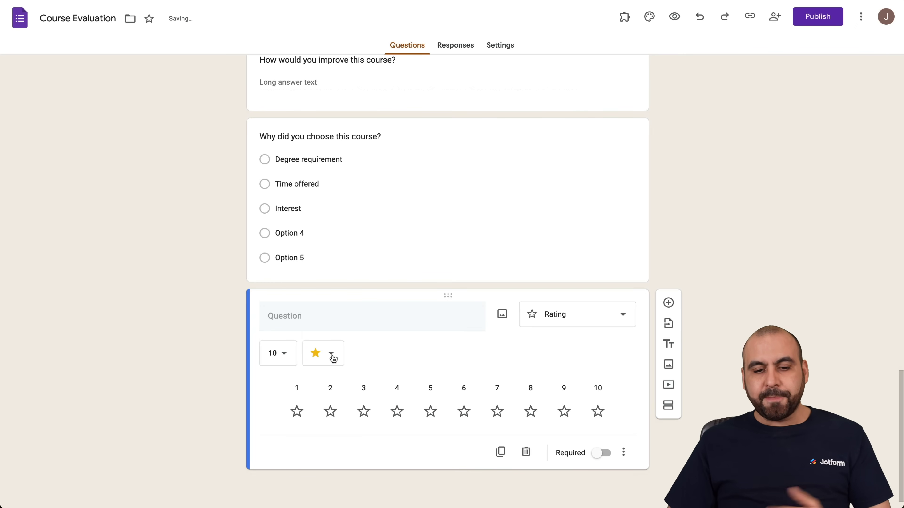
click(323, 355)
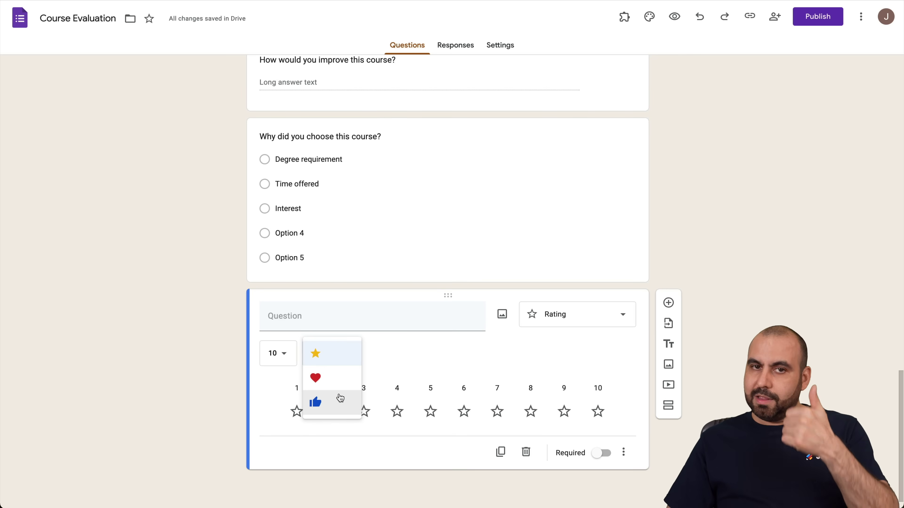
click(312, 323)
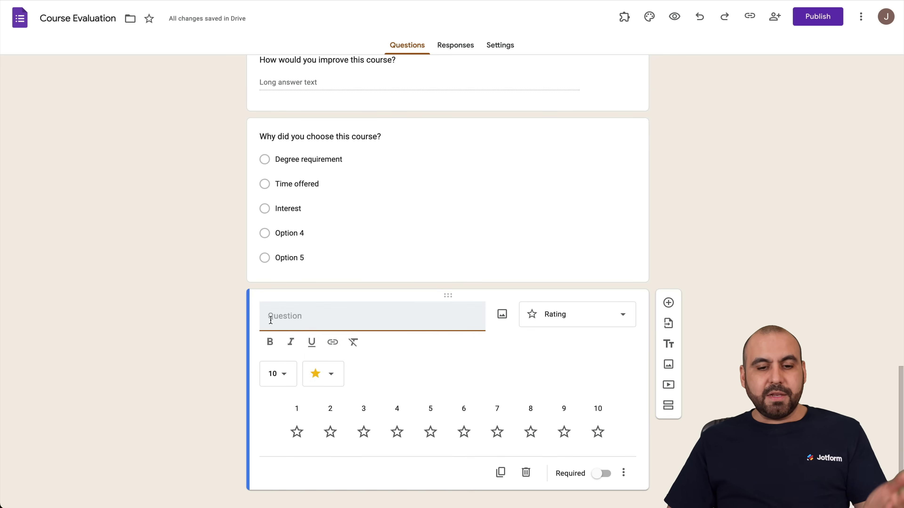
click(601, 325)
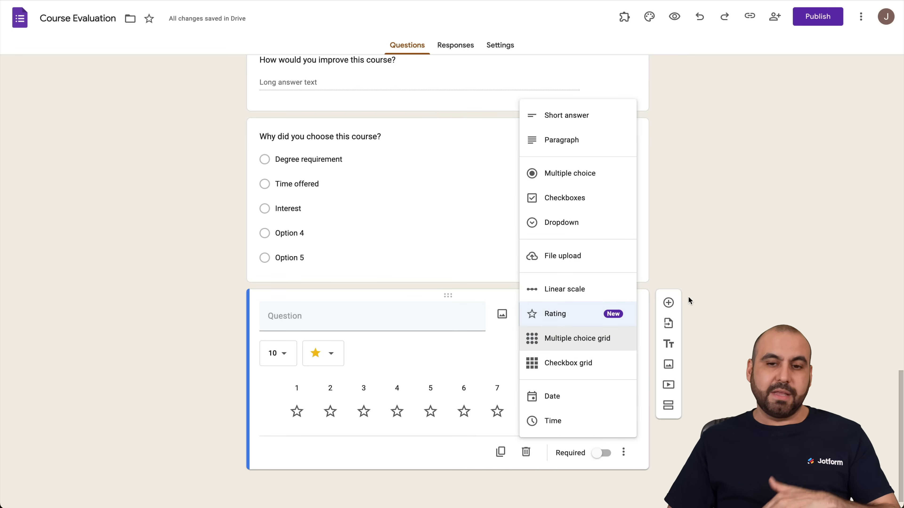
click(682, 423)
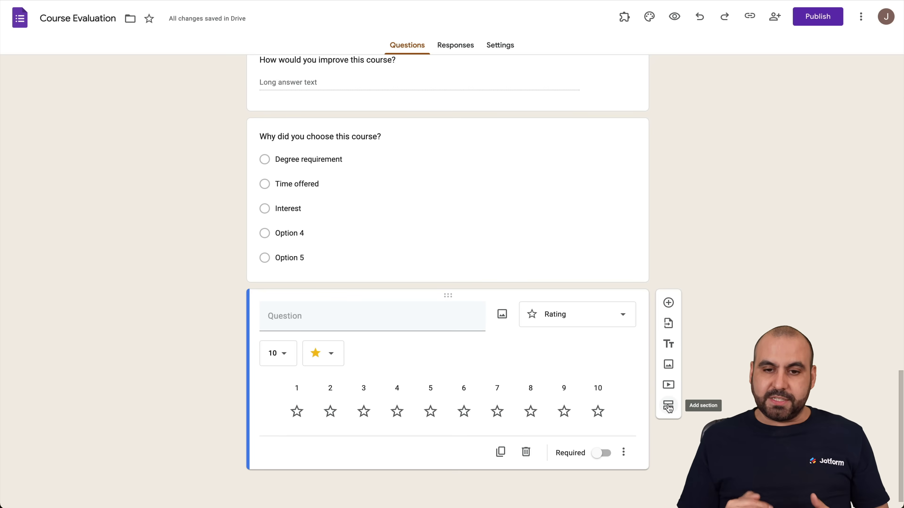
scroll(517, 262, up, 20)
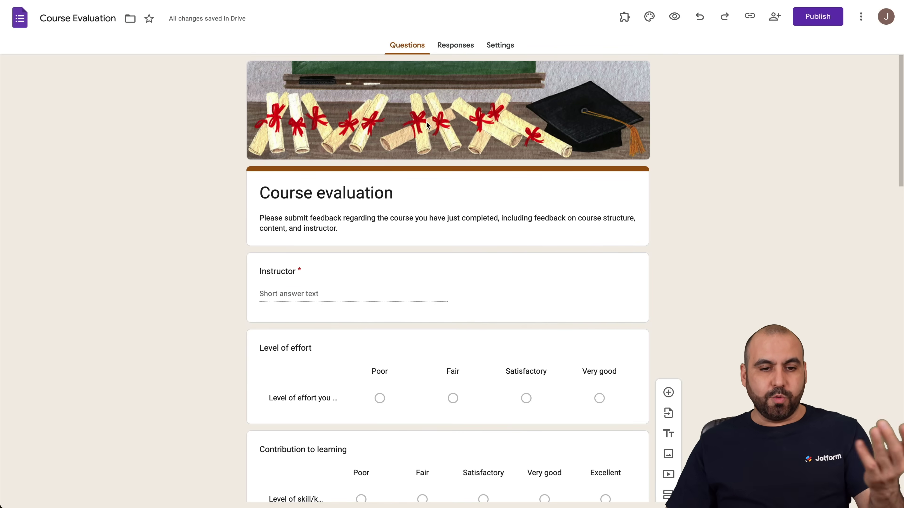
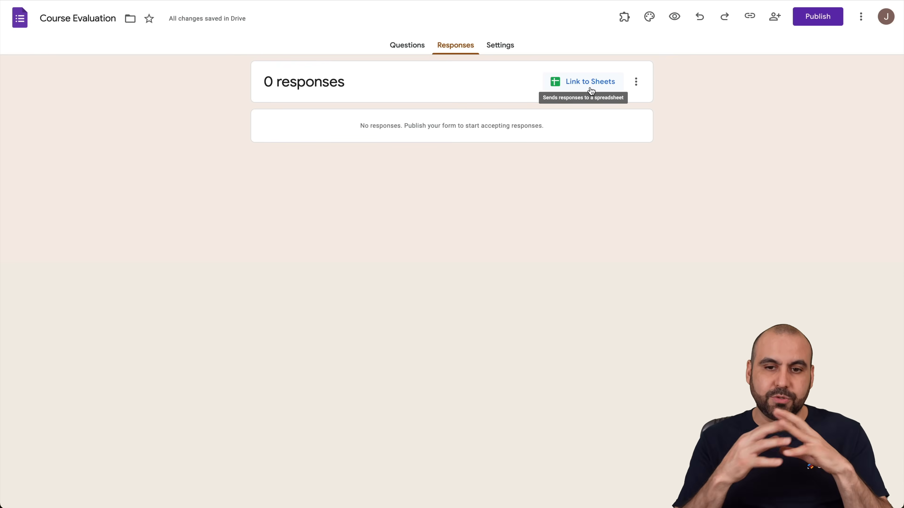
In the Course Evaluation settings, turn quiz mode on and back off.
click(509, 45)
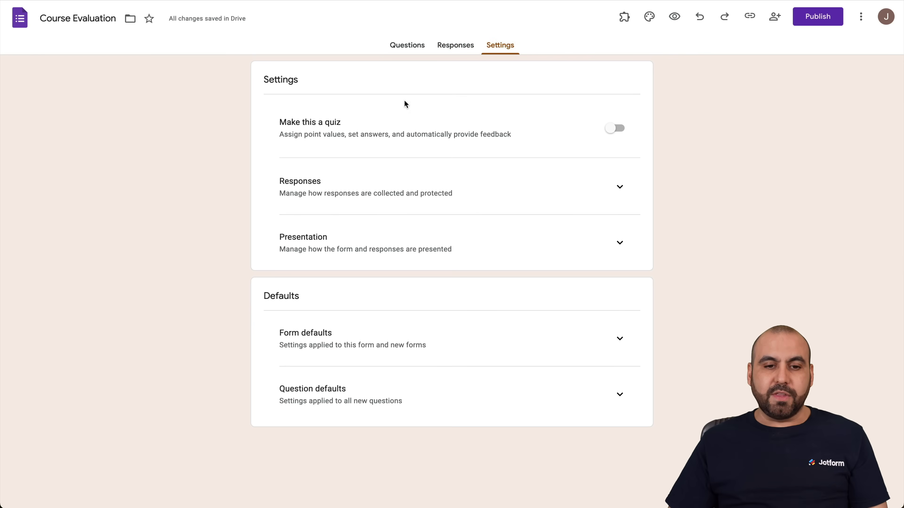
click(609, 129)
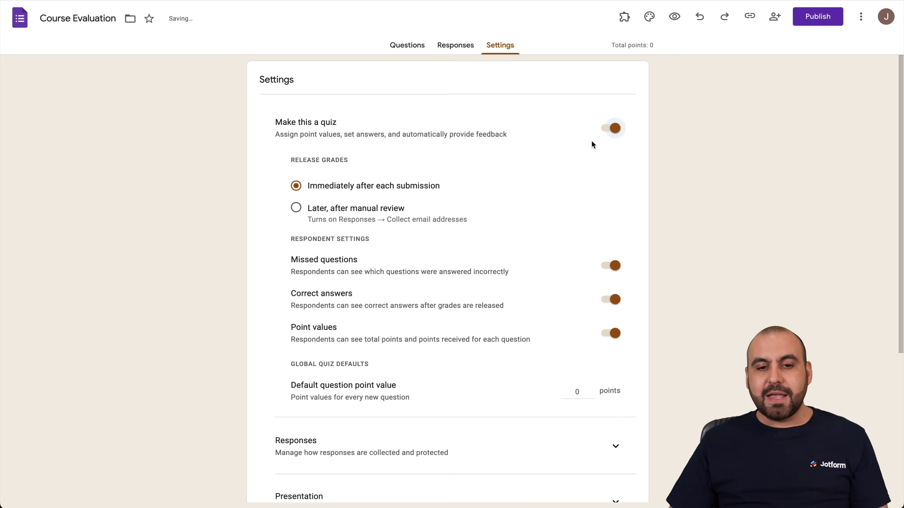
click(610, 129)
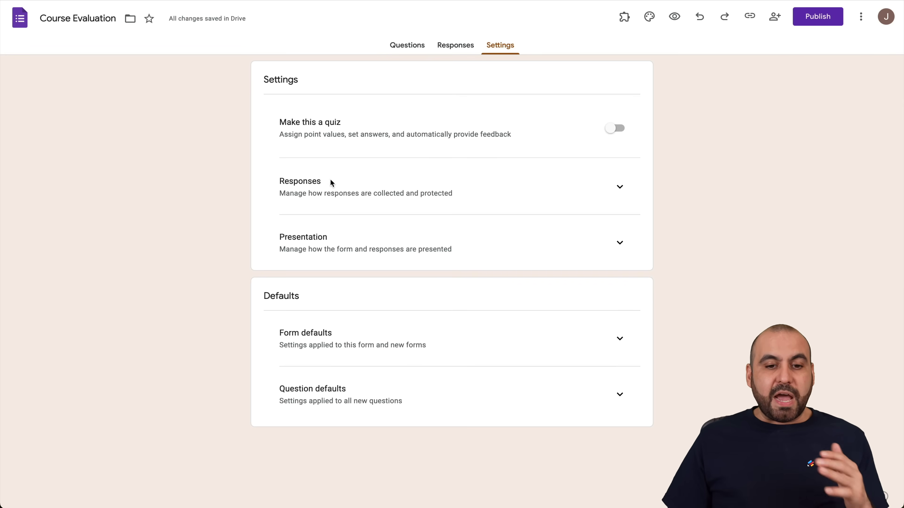
Set email collection to Verified and response copies to Always, and disable response editing.
click(620, 187)
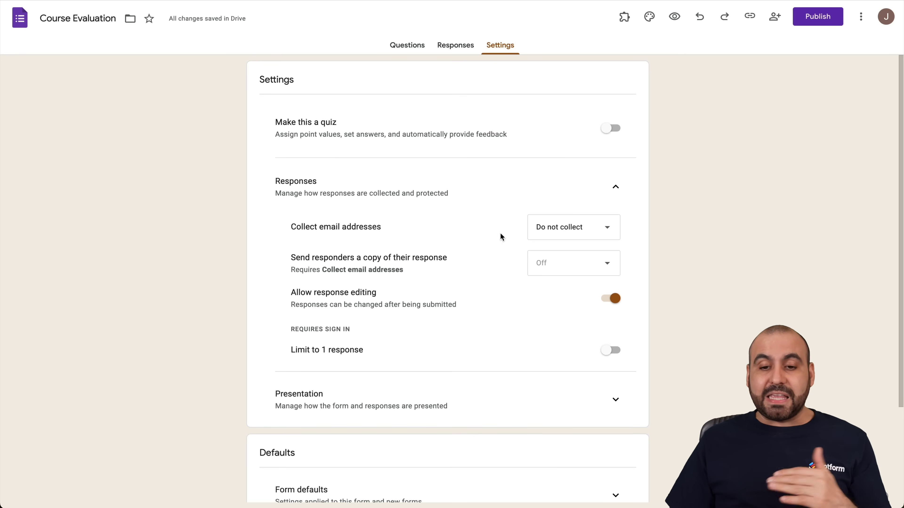
click(606, 235)
click(595, 254)
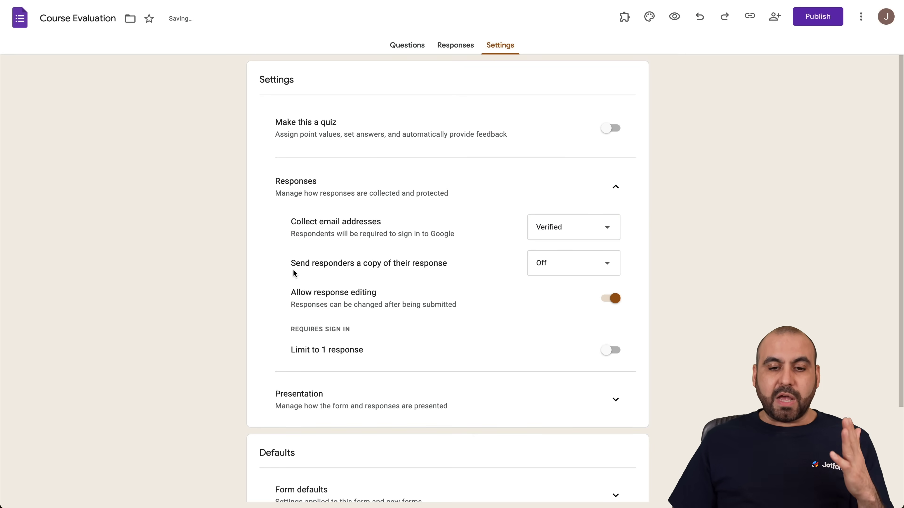
click(555, 276)
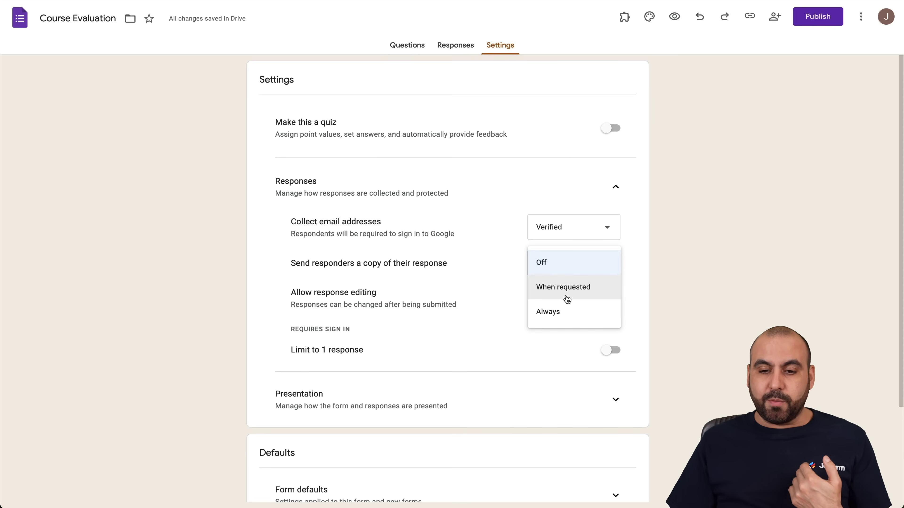
click(573, 312)
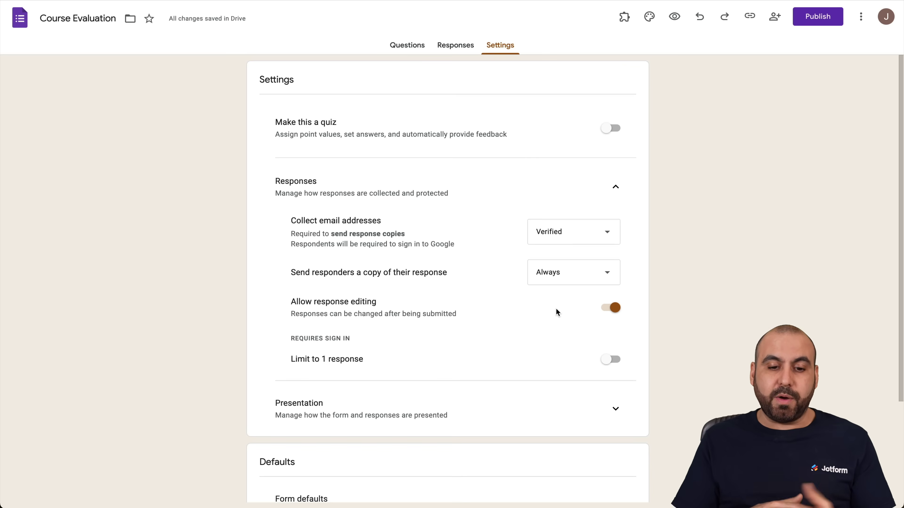
click(614, 310)
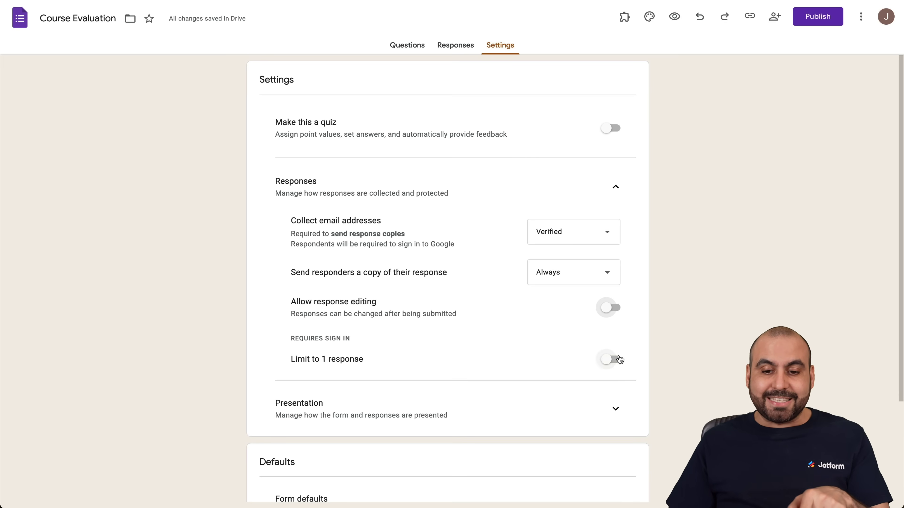
Toggle the one-response limit on and off, then review the Presentation settings.
click(619, 360)
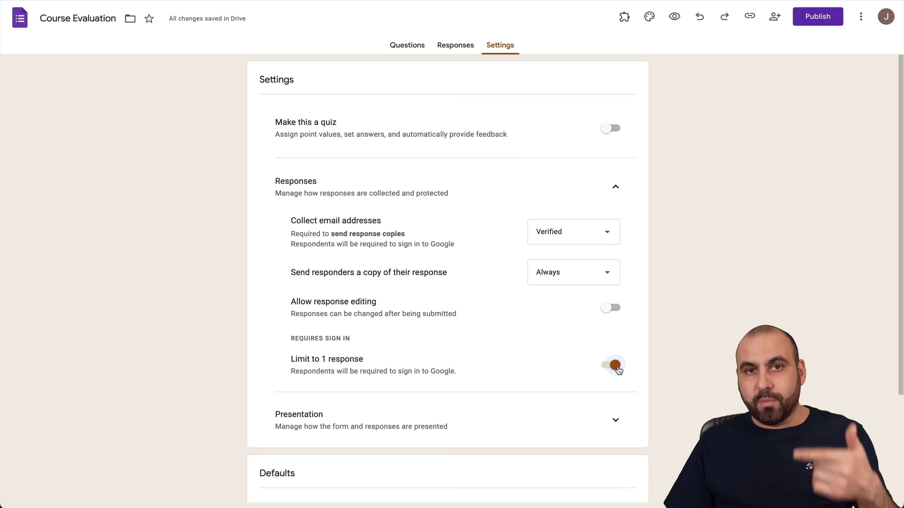
click(617, 366)
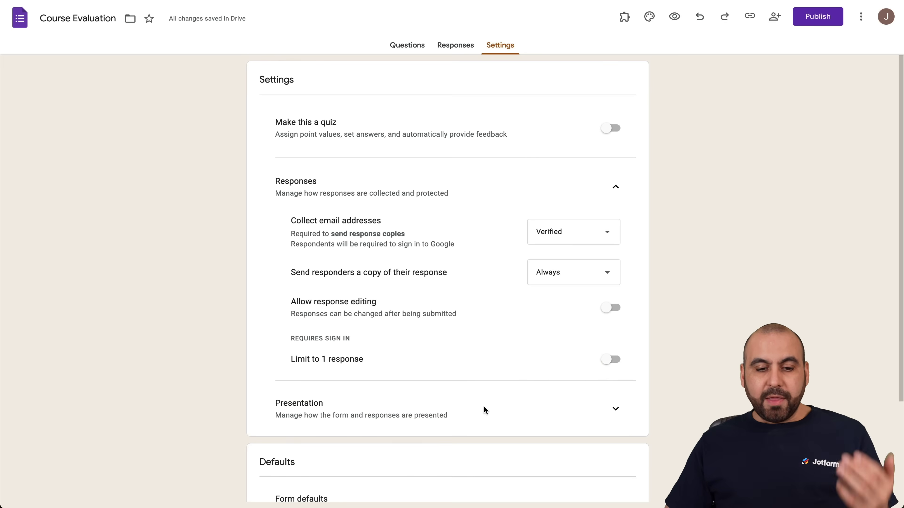
scroll(484, 410, down, 3)
click(615, 329)
scroll(587, 321, down, 5)
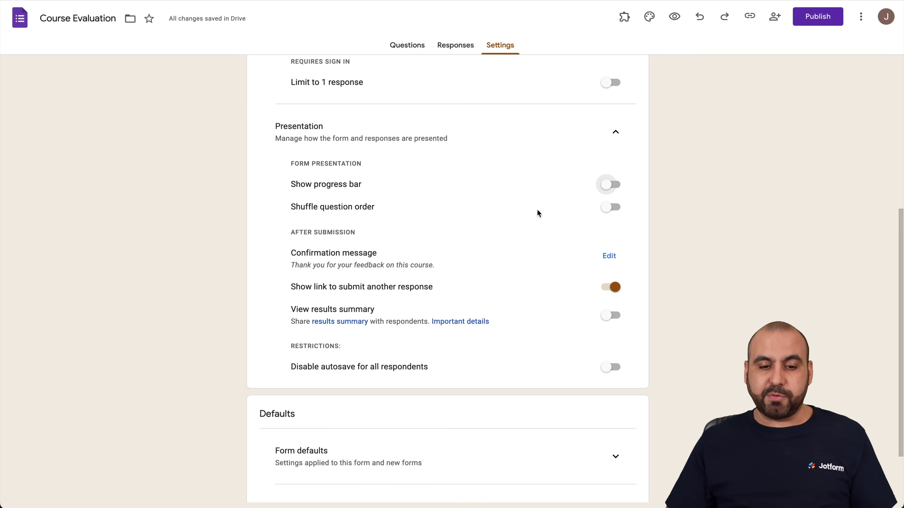
scroll(538, 213, down, 1)
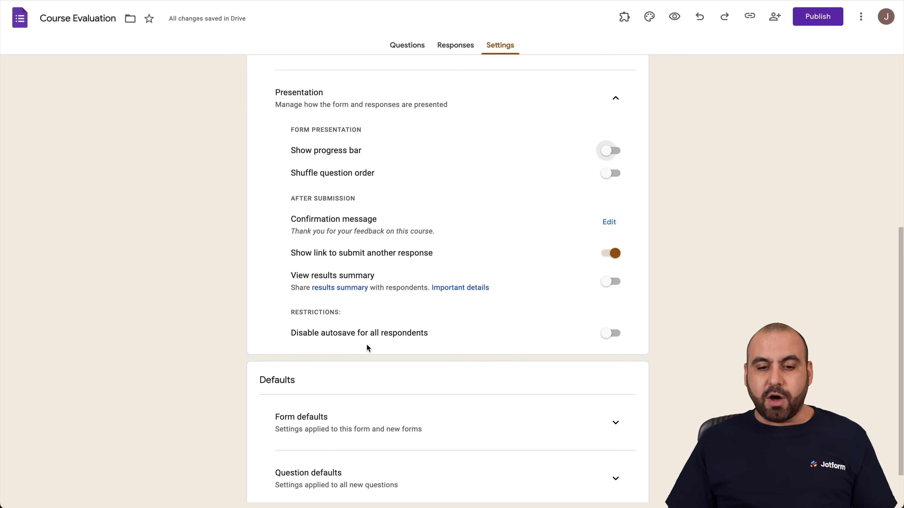
scroll(559, 334, down, 1)
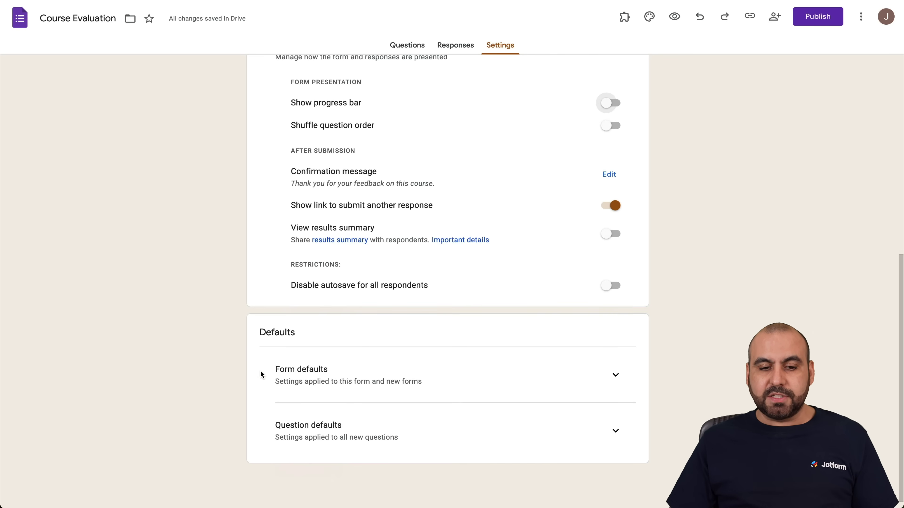
scroll(365, 372, up, 10)
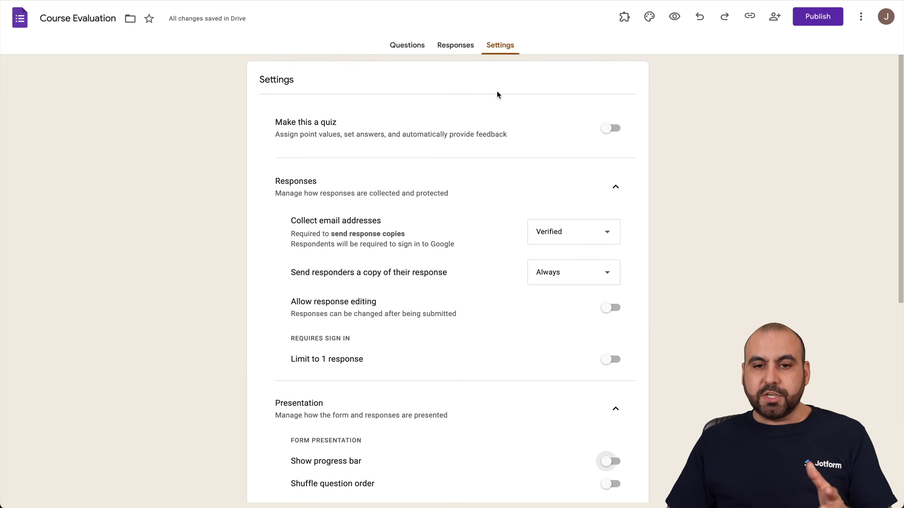
click(674, 16)
In preview, include the respondent's email and enter an instructor's name in the Instructor question.
scroll(480, 269, down, 2)
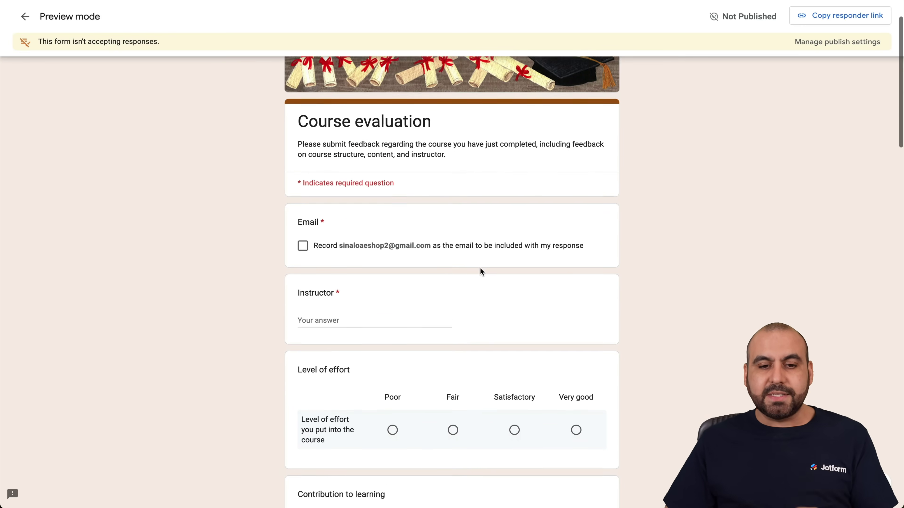
scroll(480, 271, down, 2)
click(303, 178)
click(351, 254)
scroll(451, 281, down, 5)
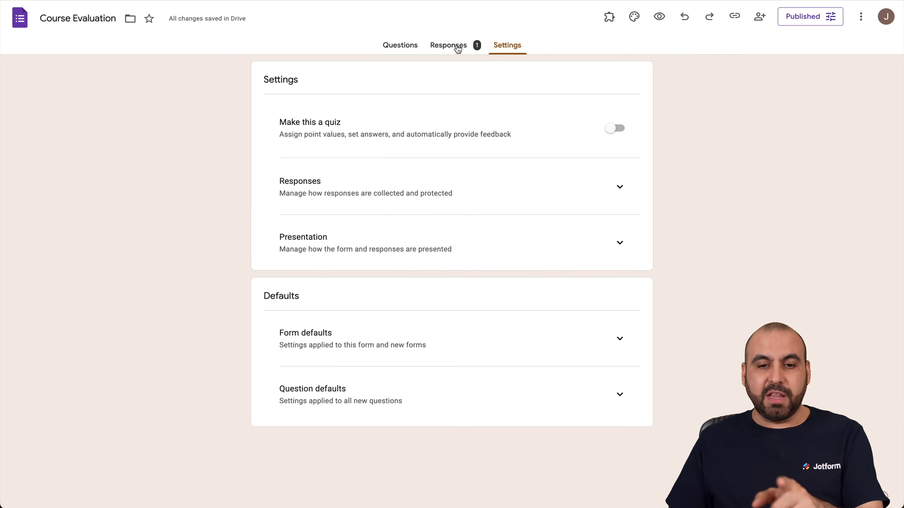
Browse the Summary charts for the single Course Evaluation response.
click(447, 48)
scroll(416, 171, down, 2)
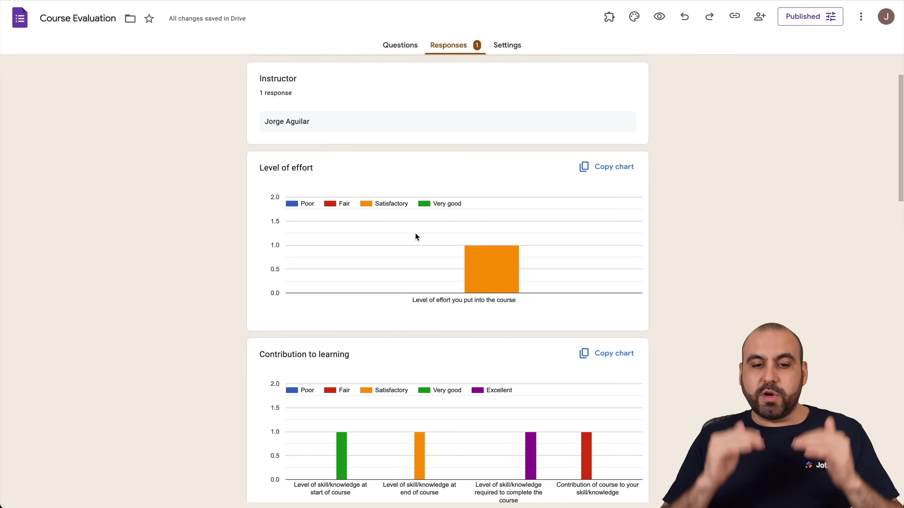
mouse_move(508, 283)
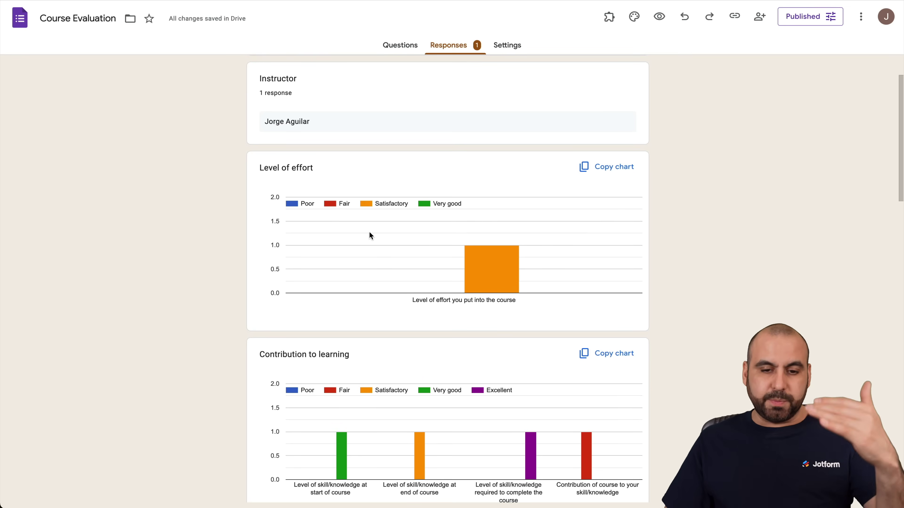
scroll(617, 293, down, 6)
scroll(617, 292, down, 17)
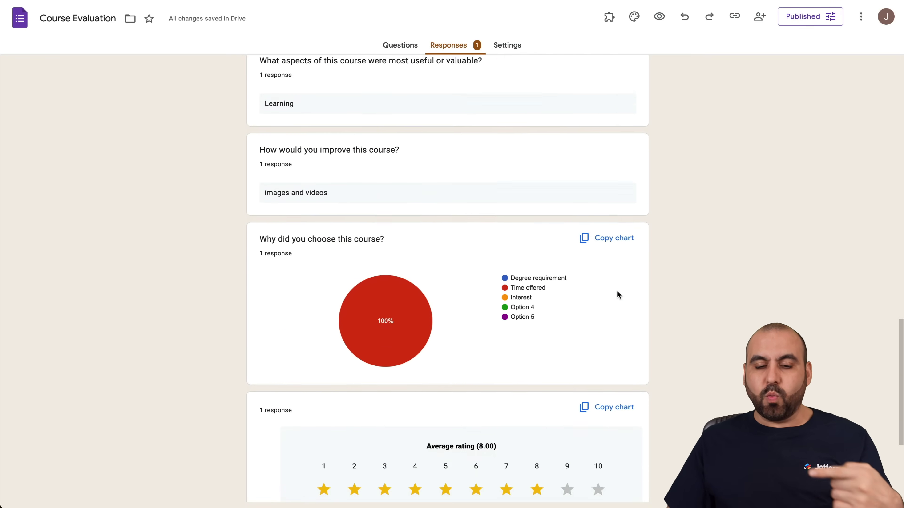
scroll(617, 292, down, 5)
scroll(617, 292, up, 20)
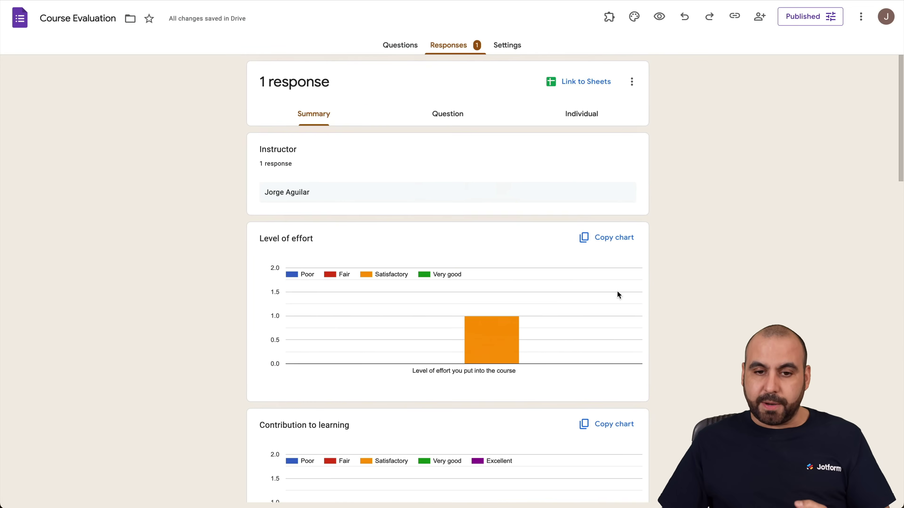
View the response grouped by question, then individually as a filled-in form.
click(449, 115)
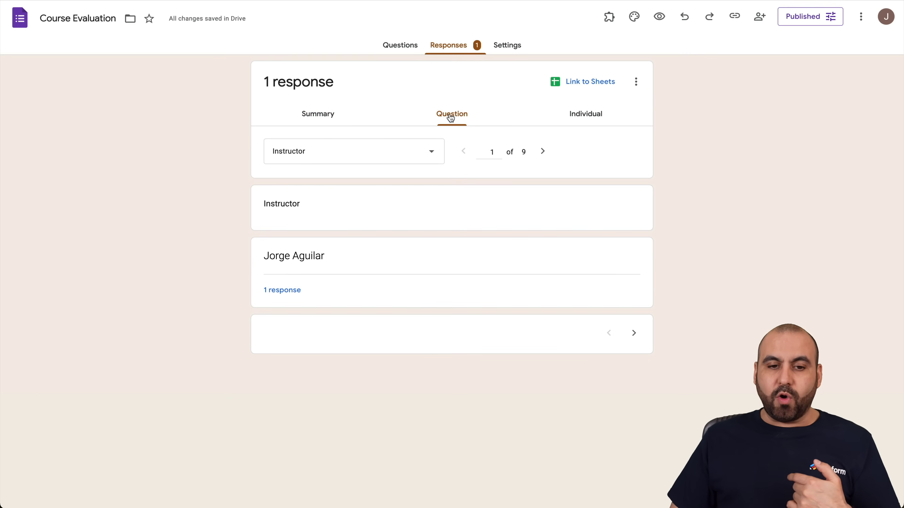
click(586, 115)
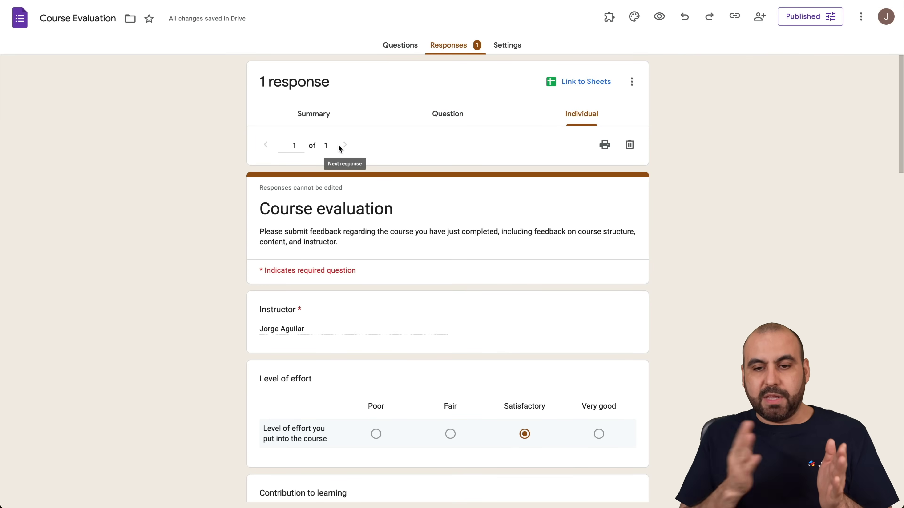
scroll(340, 149, down, 20)
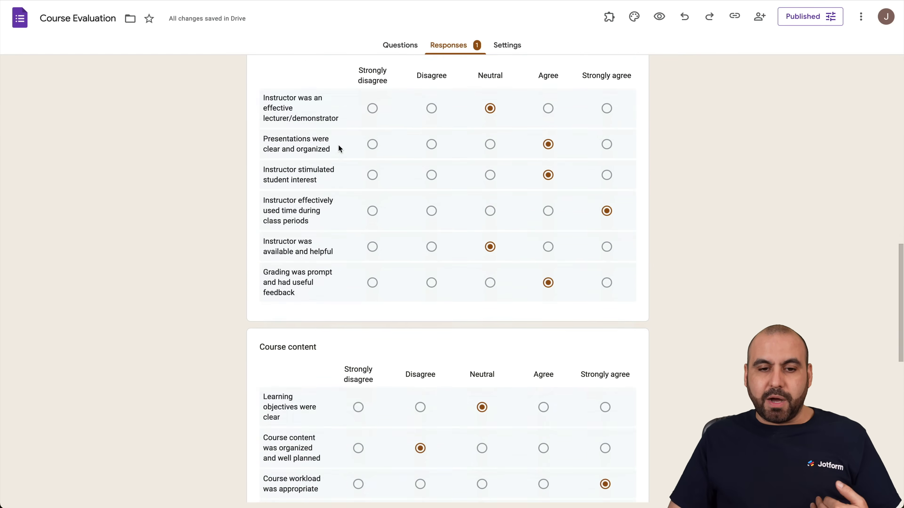
scroll(340, 149, up, 20)
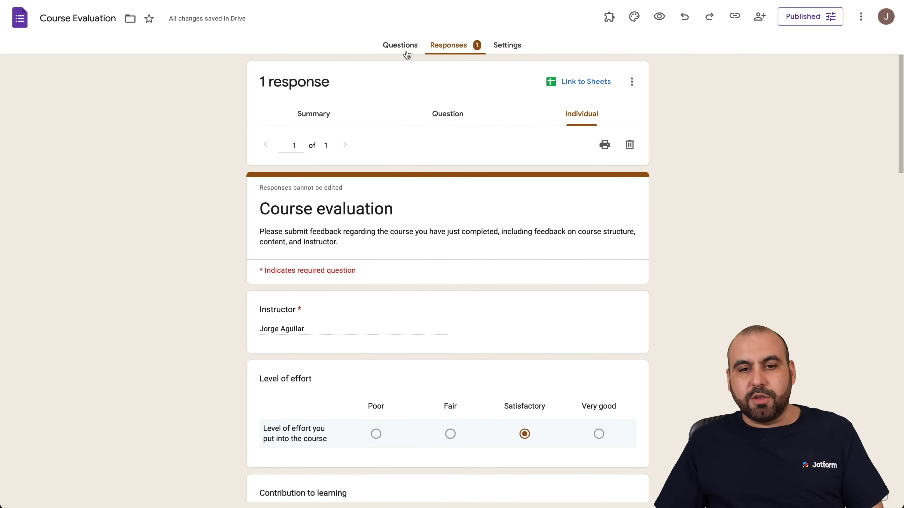
click(407, 54)
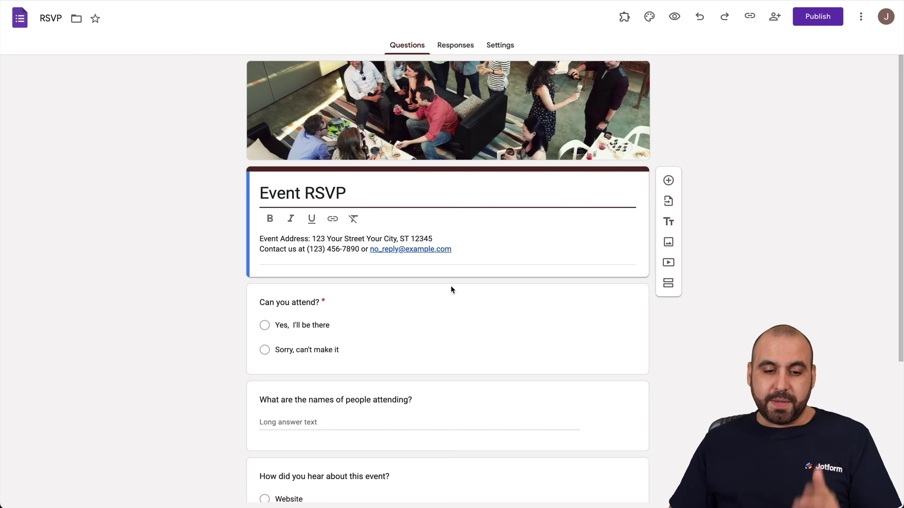
Scroll through the Party Invite, Event Registration, Time Off Request, Customer Feedback and Job Application templates.
scroll(458, 323, down, 5)
scroll(458, 323, up, 5)
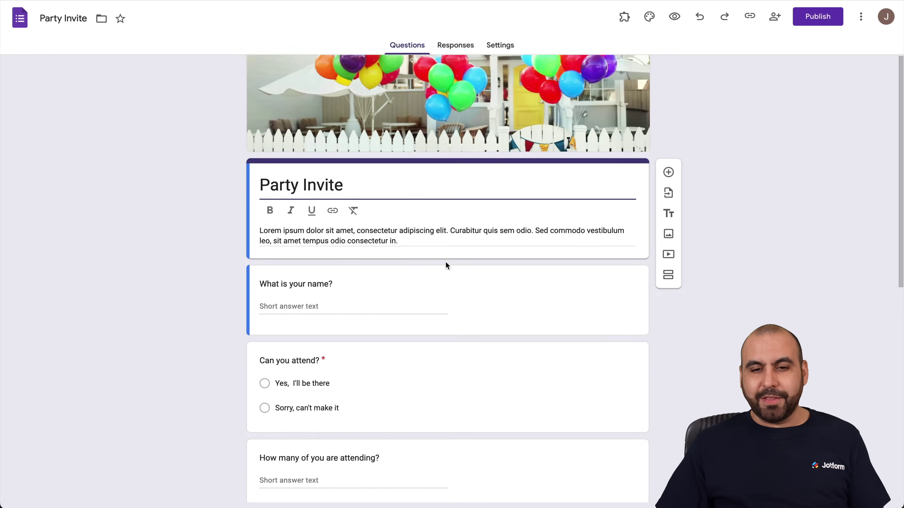
scroll(447, 266, down, 10)
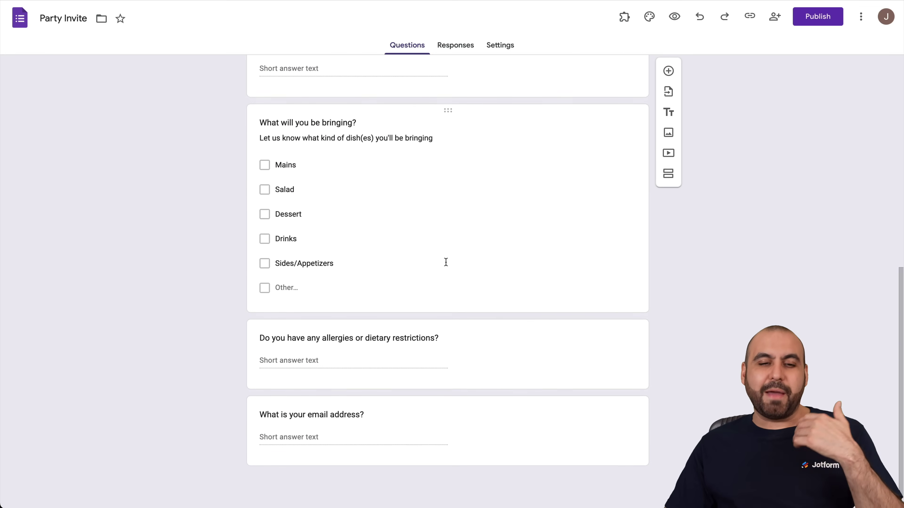
scroll(446, 262, up, 10)
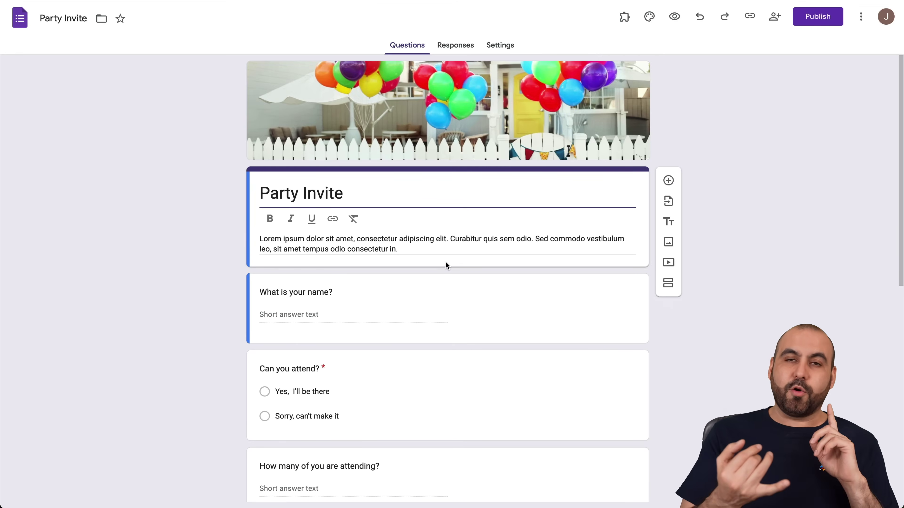
scroll(446, 265, down, 9)
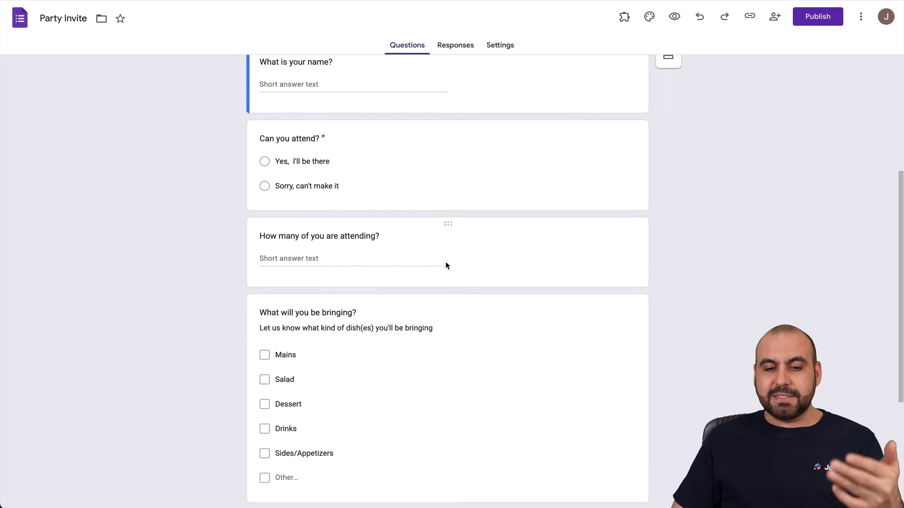
scroll(445, 265, up, 10)
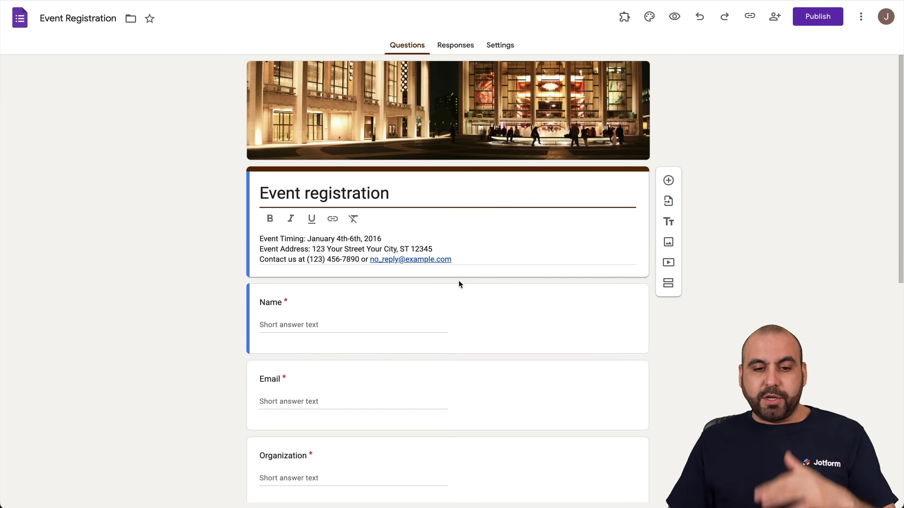
scroll(460, 285, down, 5)
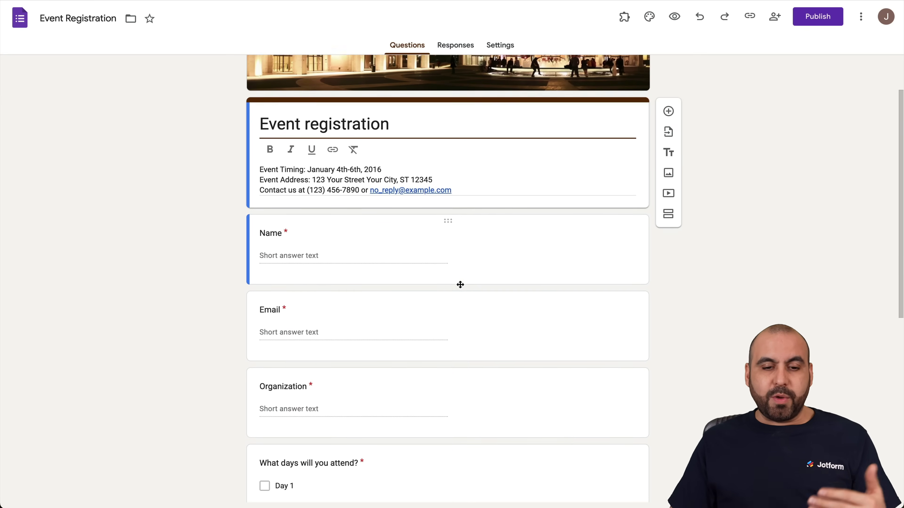
scroll(460, 285, down, 7)
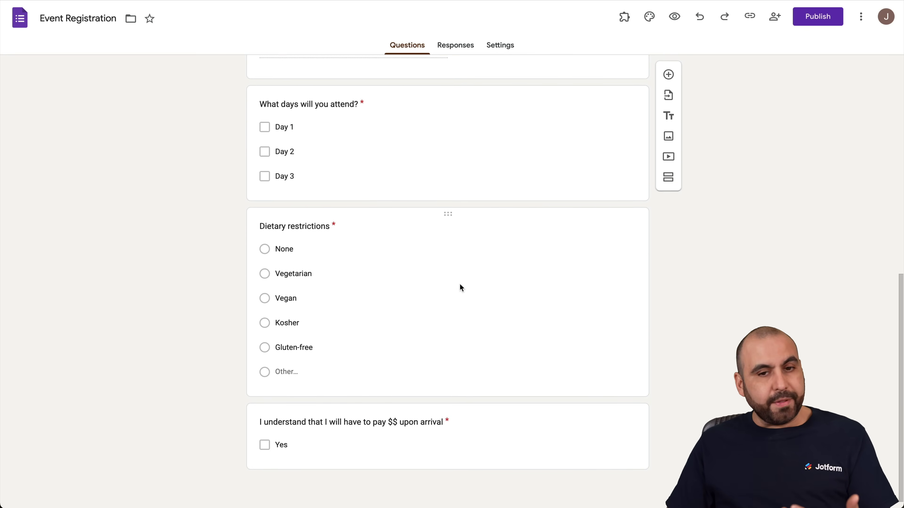
scroll(461, 287, up, 12)
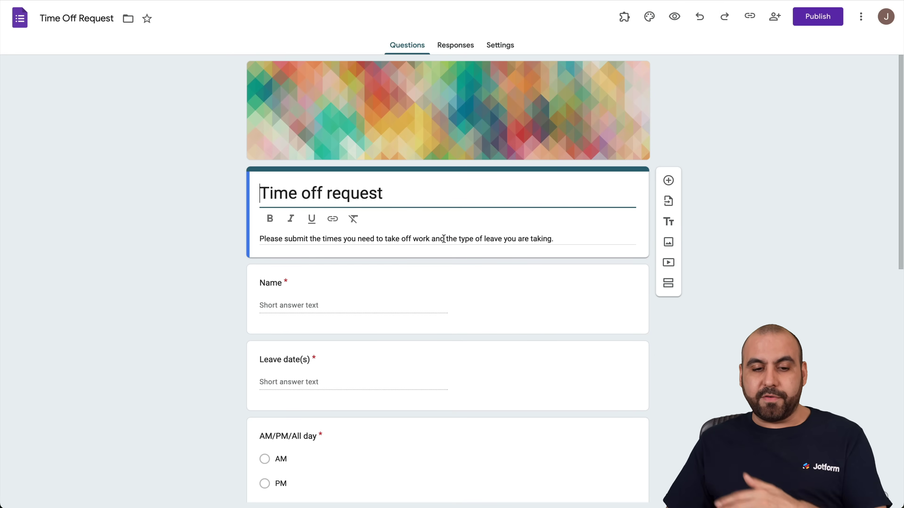
scroll(458, 374, down, 6)
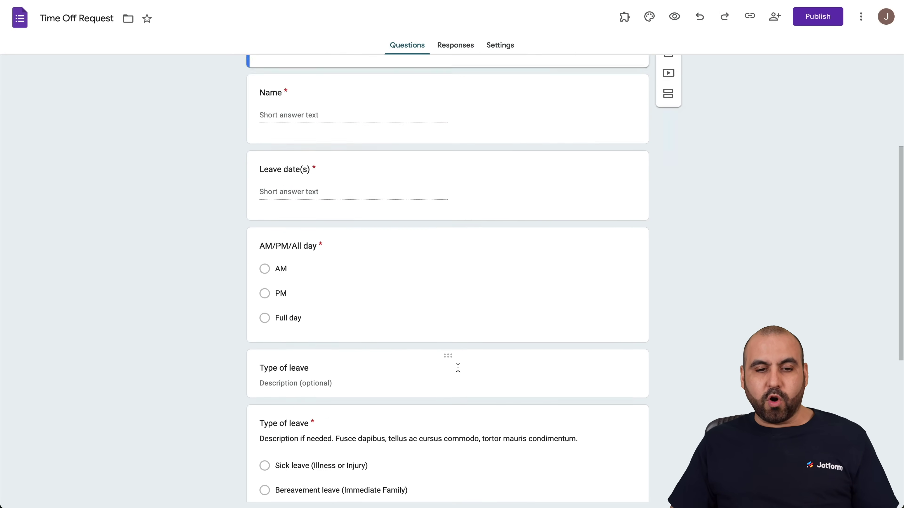
scroll(458, 368, down, 7)
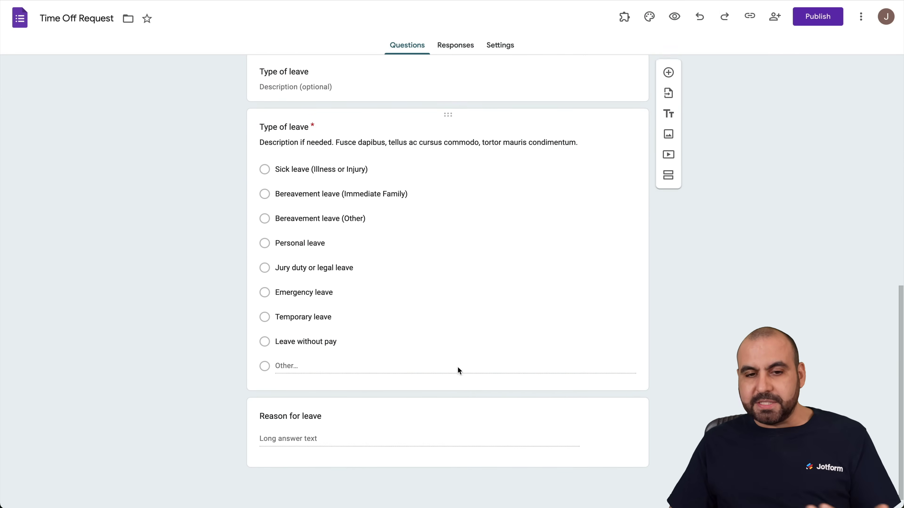
scroll(457, 369, up, 14)
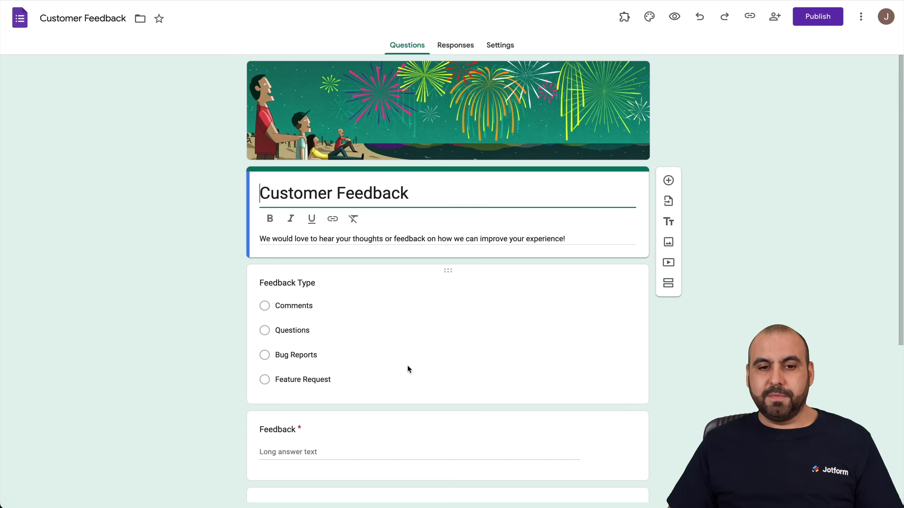
scroll(454, 289, down, 6)
right_click(456, 269)
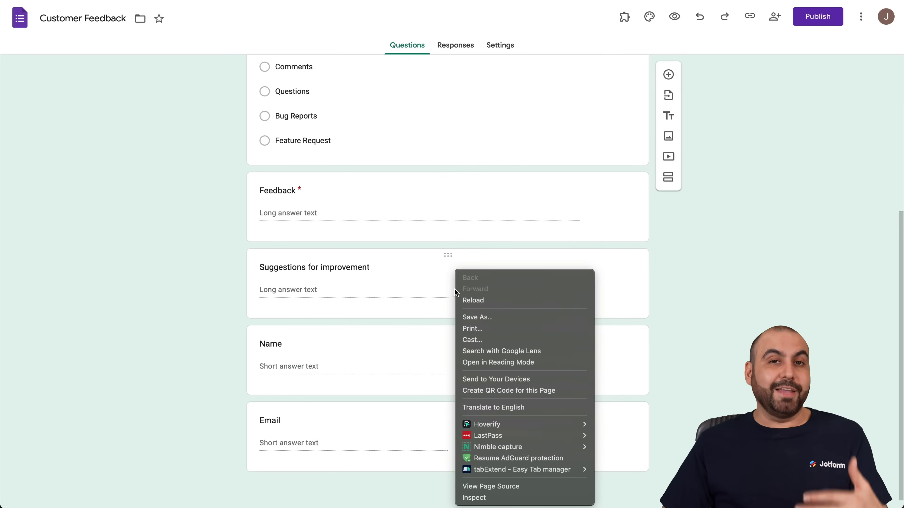
key(Escape)
scroll(516, 254, up, 6)
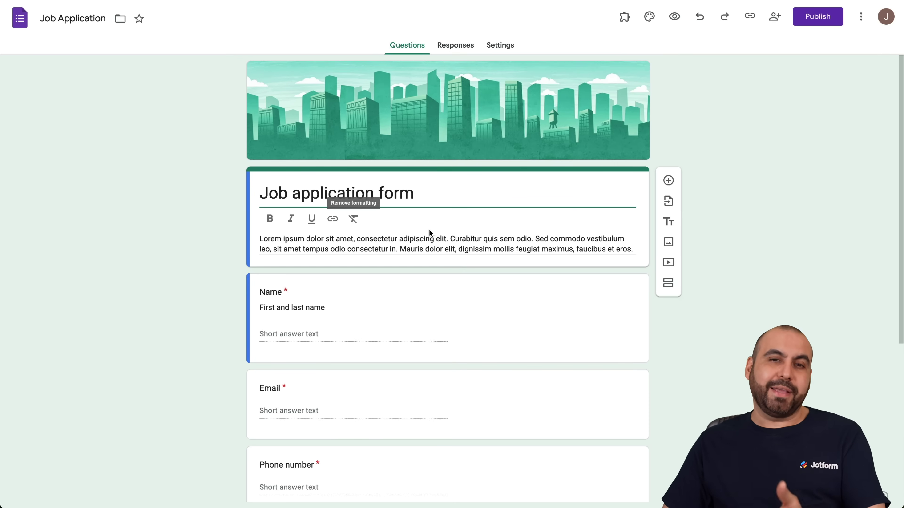
scroll(465, 257, down, 7)
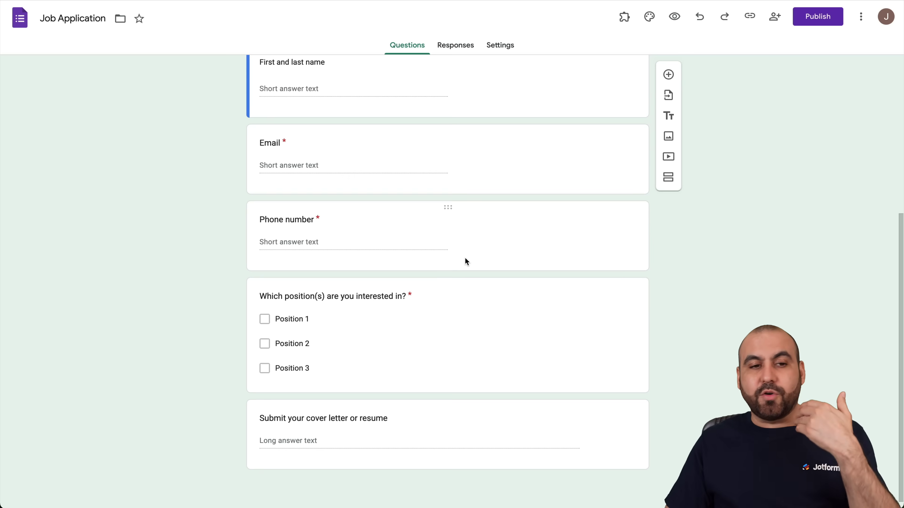
scroll(465, 259, up, 2)
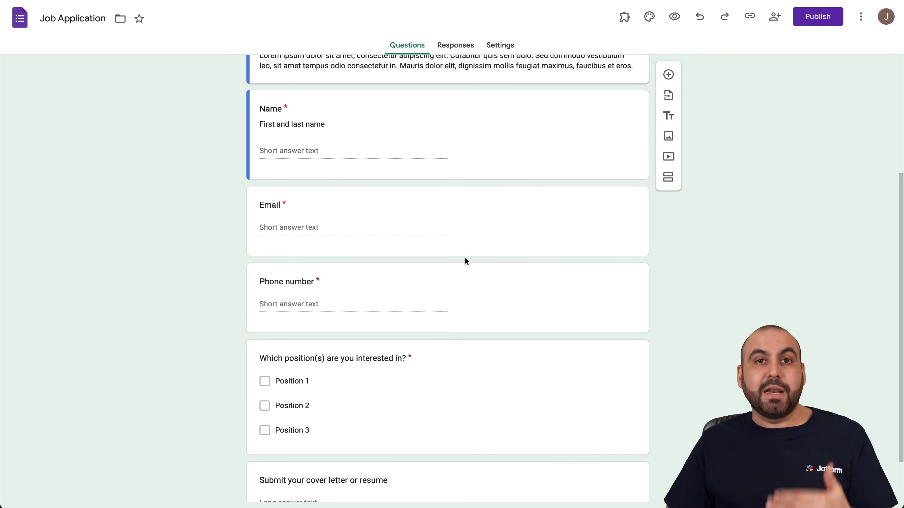
scroll(465, 259, down, 2)
scroll(465, 259, up, 8)
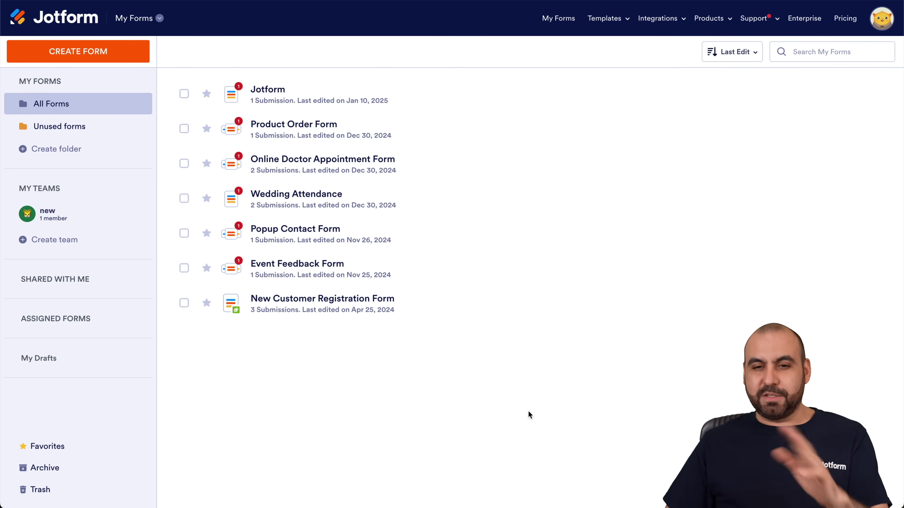
Go to Jotform's Form Templates gallery and filter it to Survey Templates.
click(604, 18)
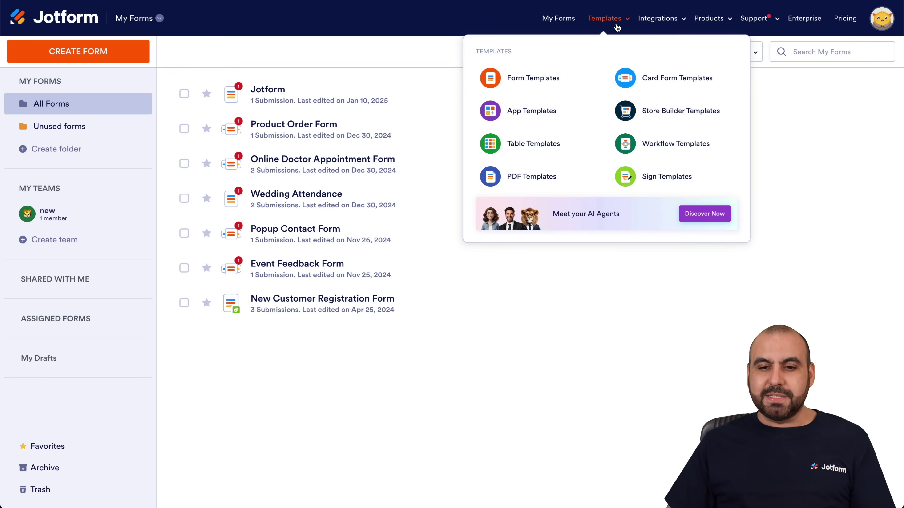
click(537, 78)
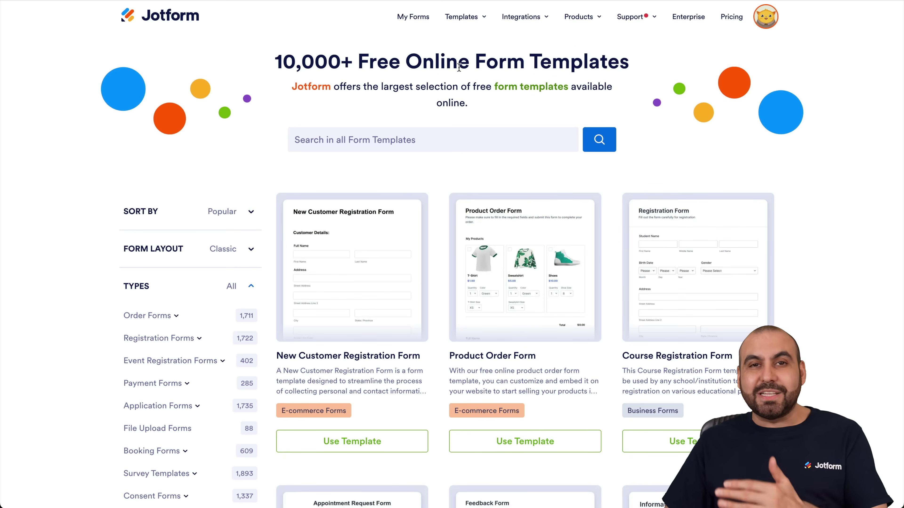
scroll(460, 67, down, 4)
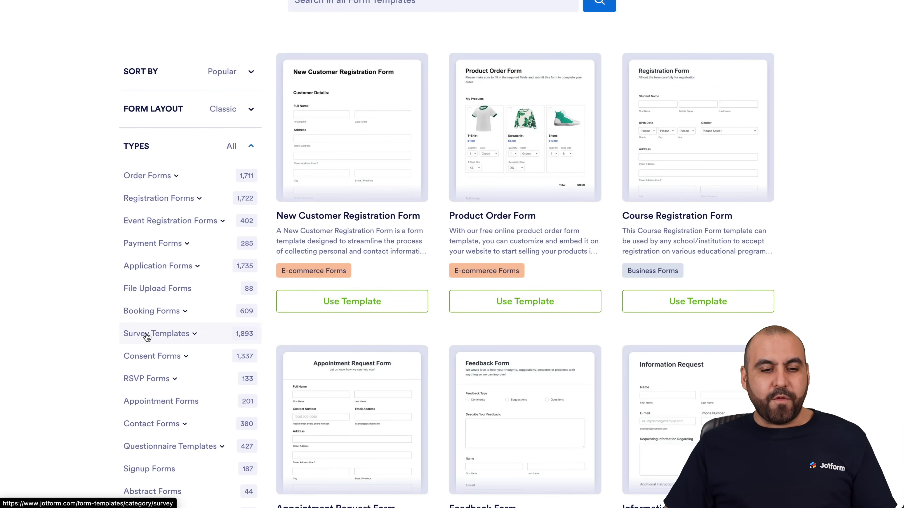
click(149, 334)
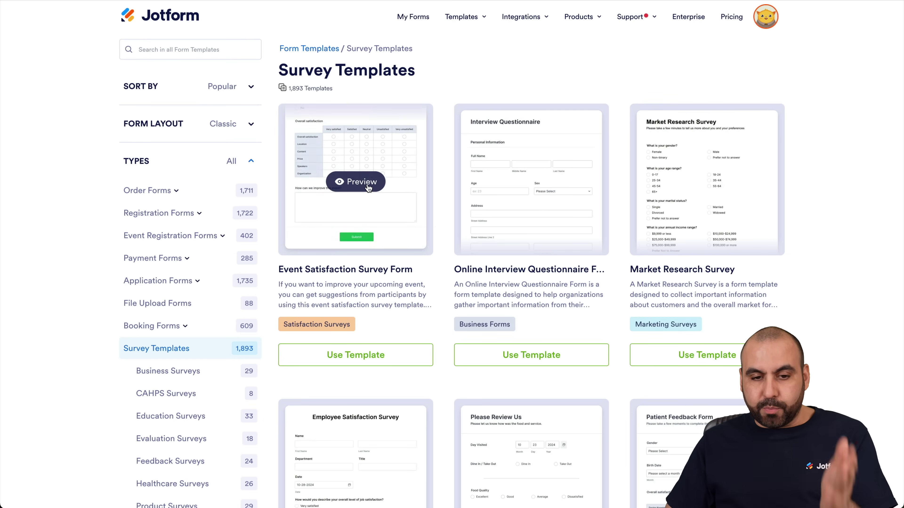
Preview and close the Event Satisfaction Survey and Online Interview Questionnaire templates.
click(368, 184)
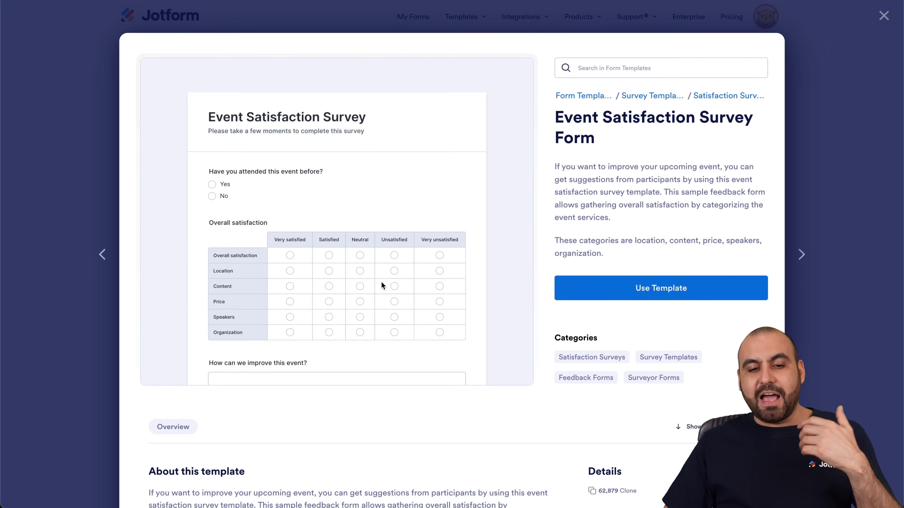
scroll(381, 281, down, 3)
scroll(382, 281, up, 4)
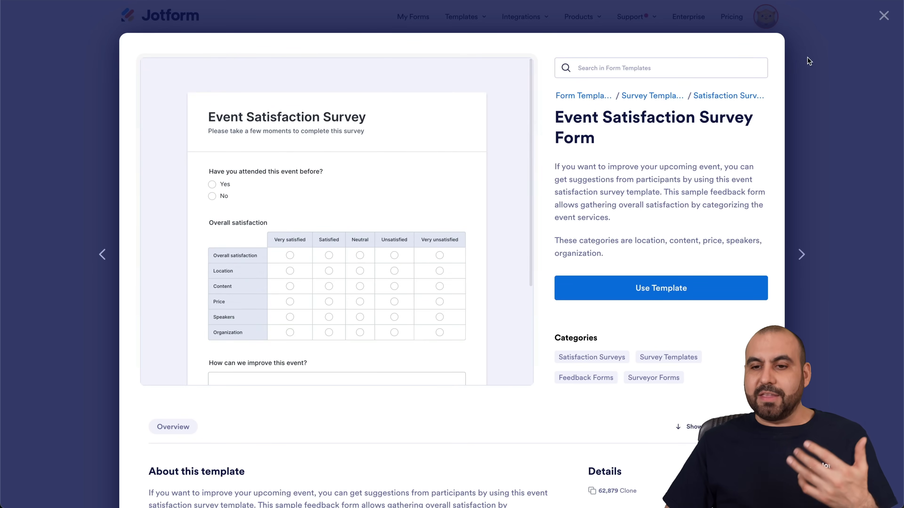
click(832, 62)
click(507, 148)
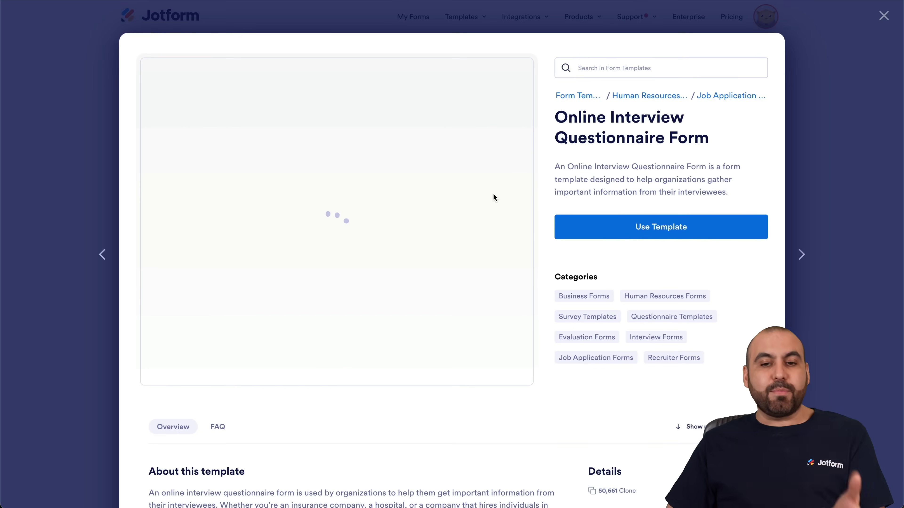
scroll(492, 194, down, 15)
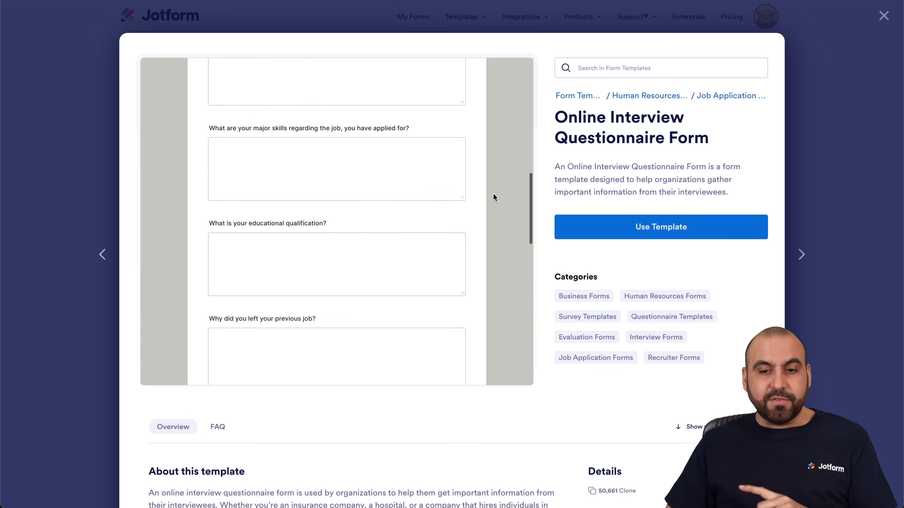
click(883, 15)
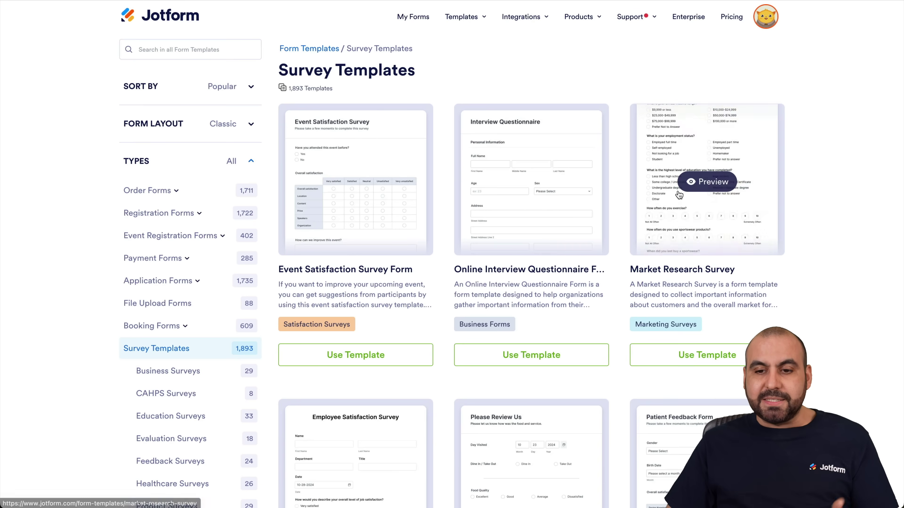
Preview the Market Research Survey, try the Student answer, and create a form from it.
click(678, 194)
scroll(411, 243, down, 8)
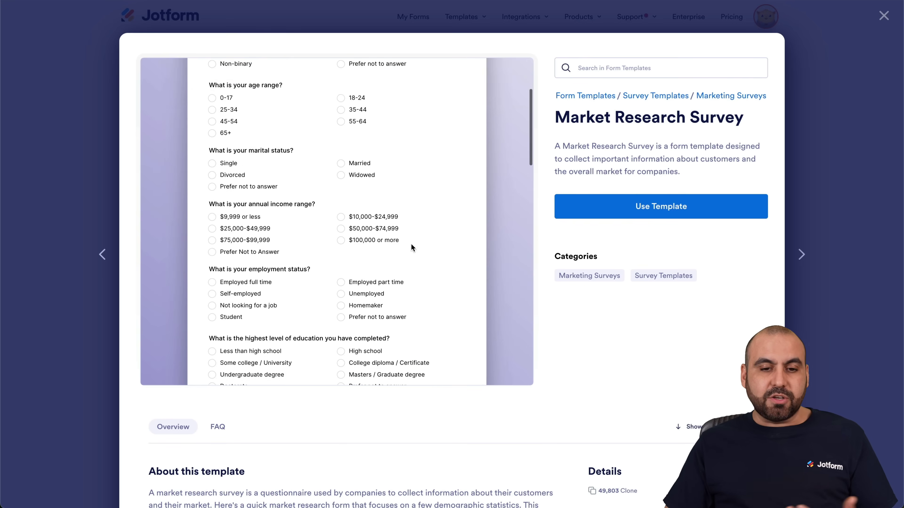
click(228, 221)
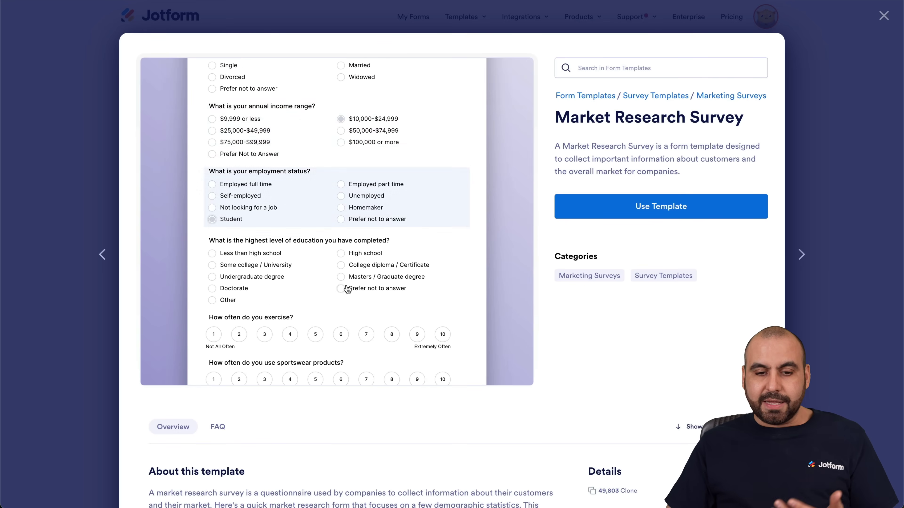
scroll(347, 288, down, 4)
scroll(346, 289, down, 5)
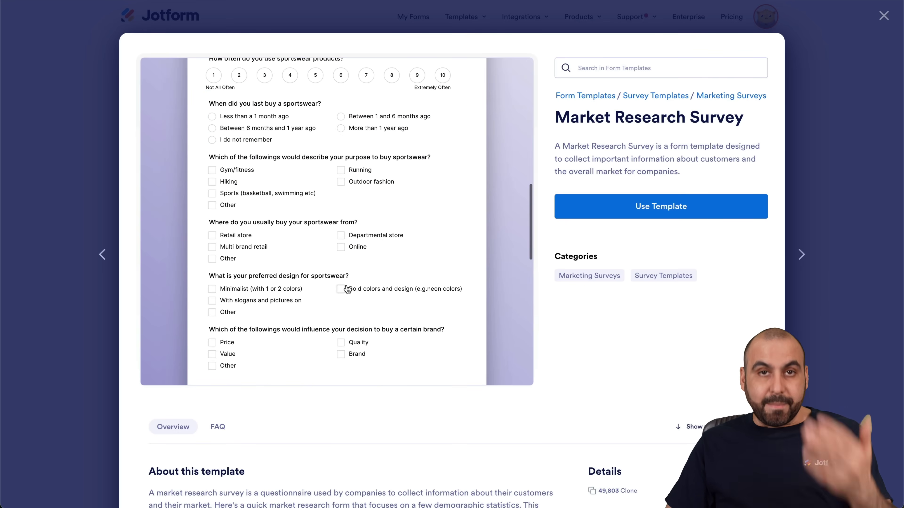
scroll(351, 288, down, 5)
scroll(377, 282, up, 14)
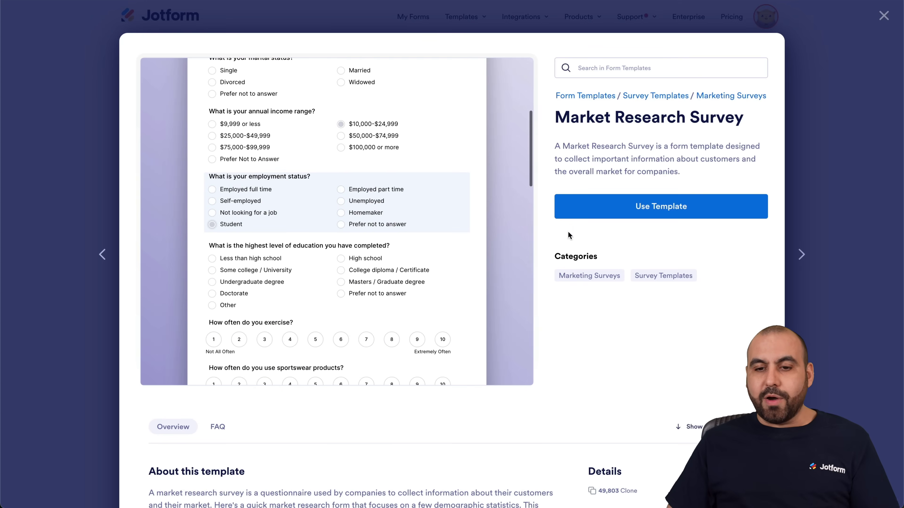
click(649, 214)
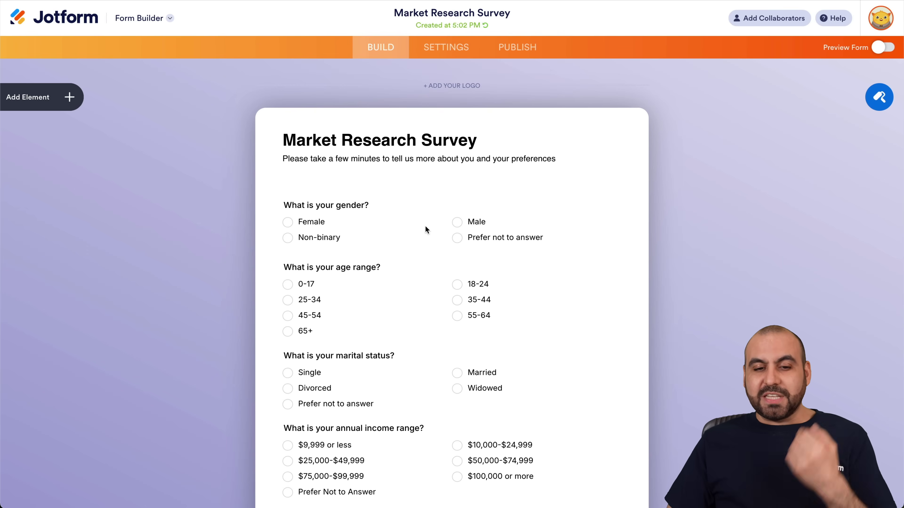
Open the gender question's properties and delete its 'Prefer not to answer' option.
click(415, 229)
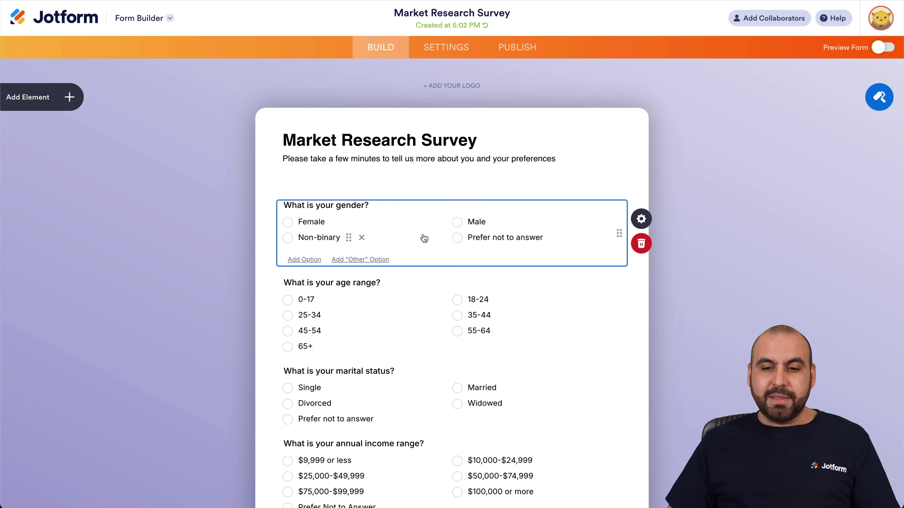
click(641, 218)
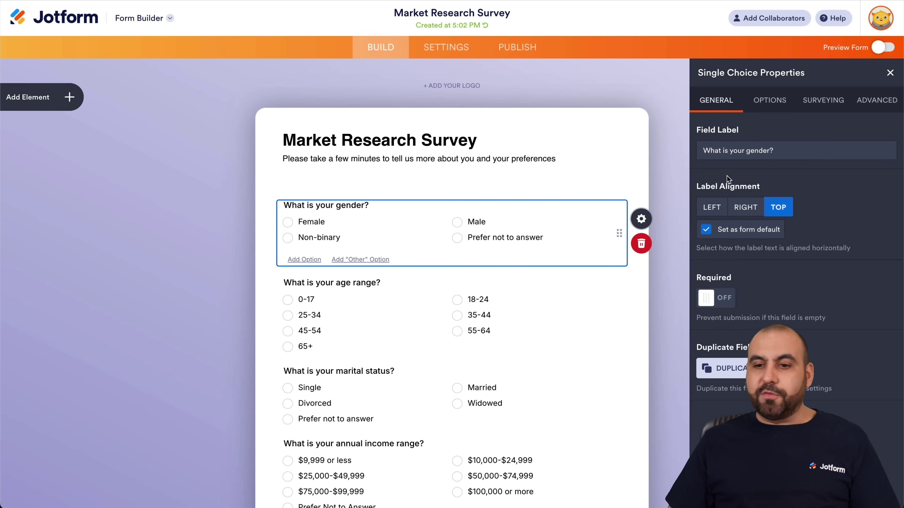
click(784, 150)
triple_click(739, 150)
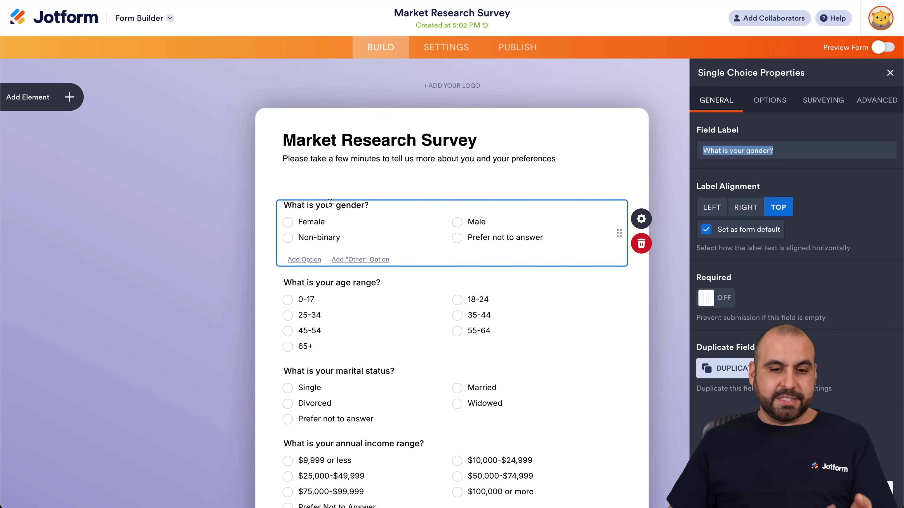
drag(368, 205, 290, 206)
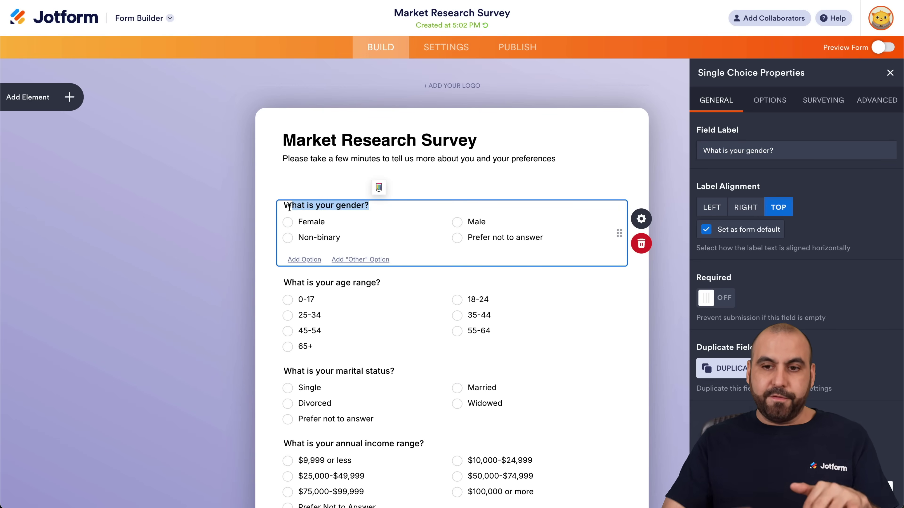
click(770, 101)
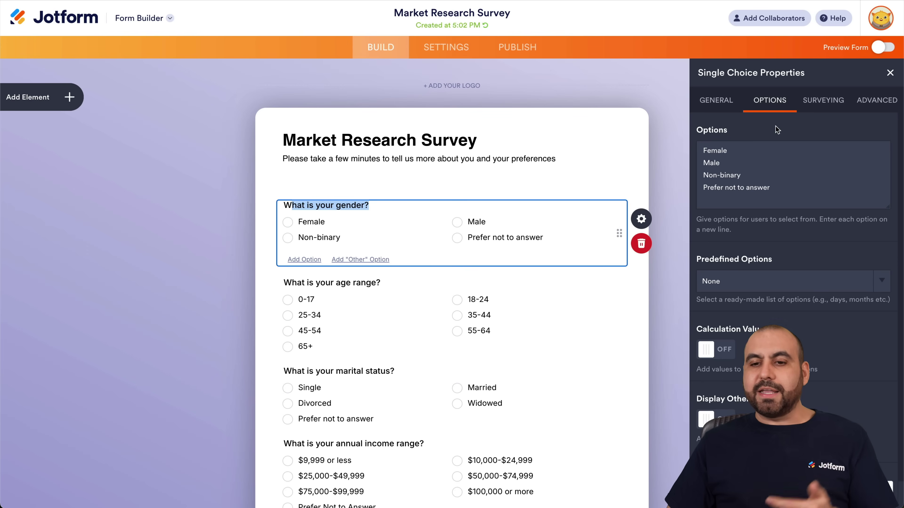
click(774, 164)
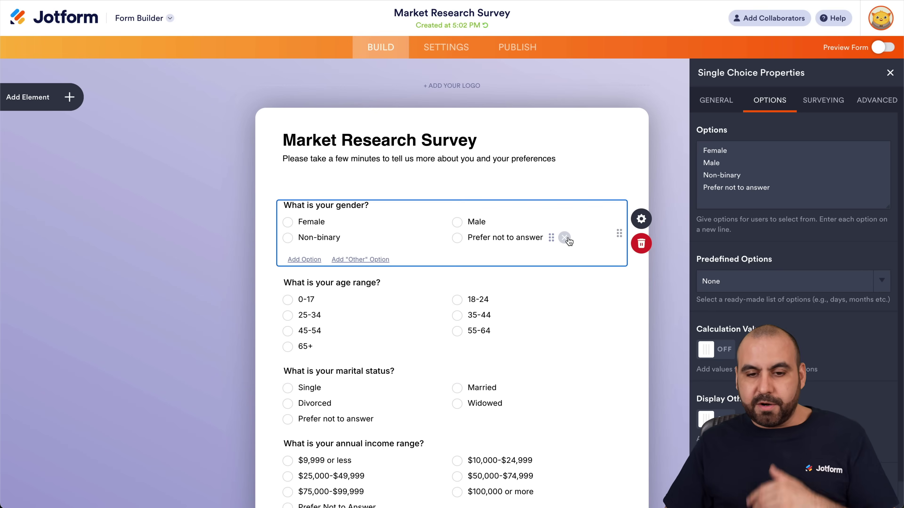
click(564, 238)
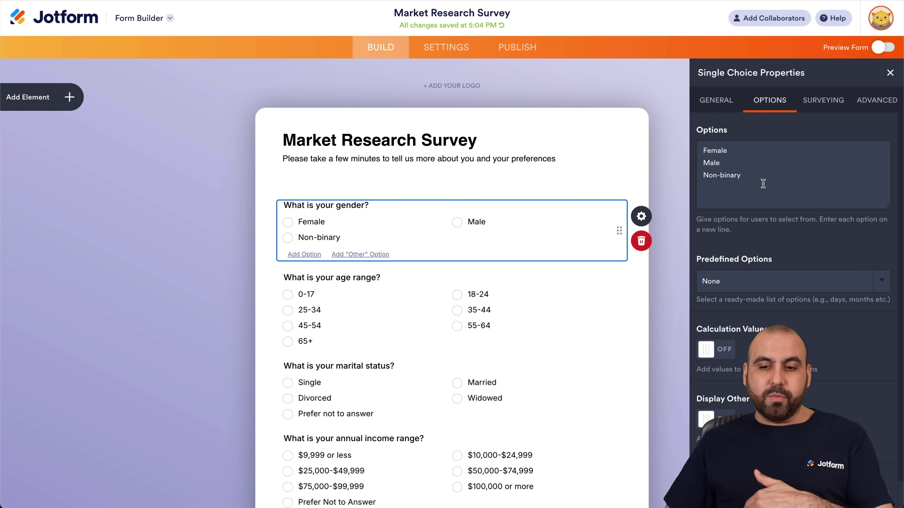
Browse the gender question's Surveying and Advanced settings tabs.
click(827, 93)
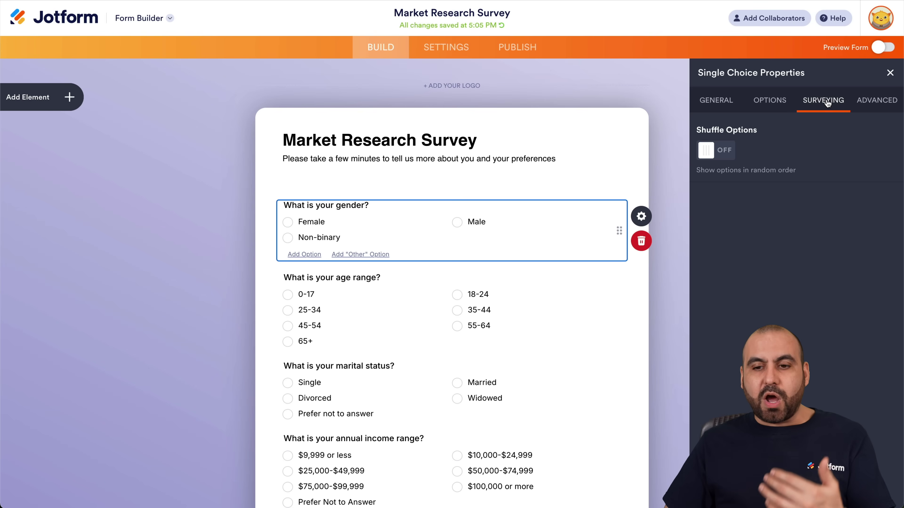
click(846, 107)
click(757, 106)
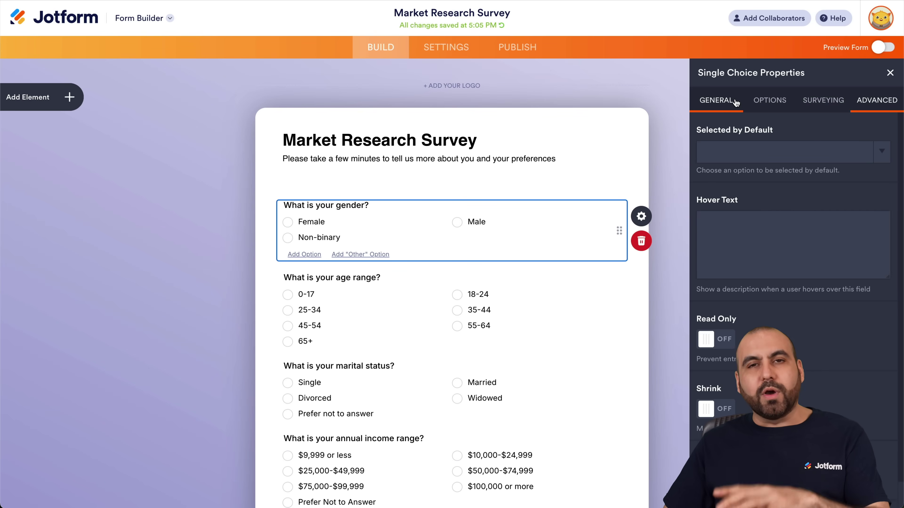
Delete the 'When did you last buy a sportswear?' question.
click(491, 295)
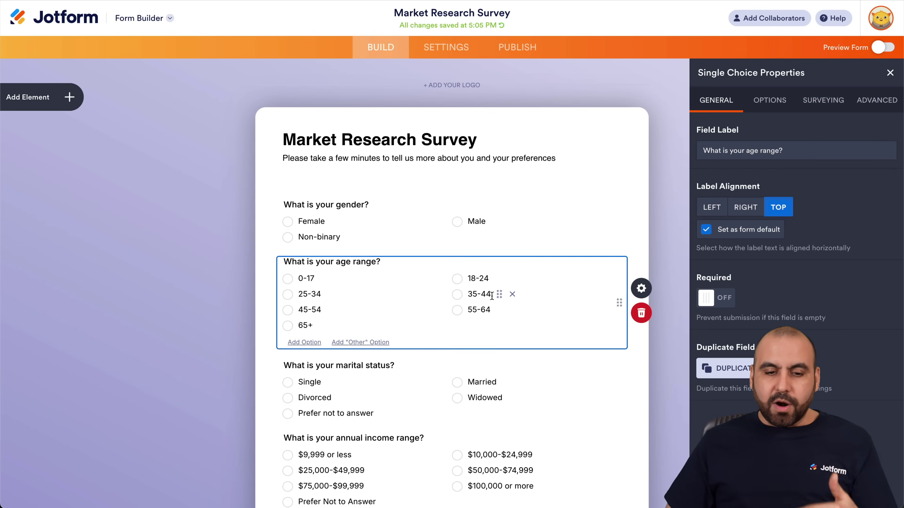
scroll(484, 256, down, 12)
click(475, 218)
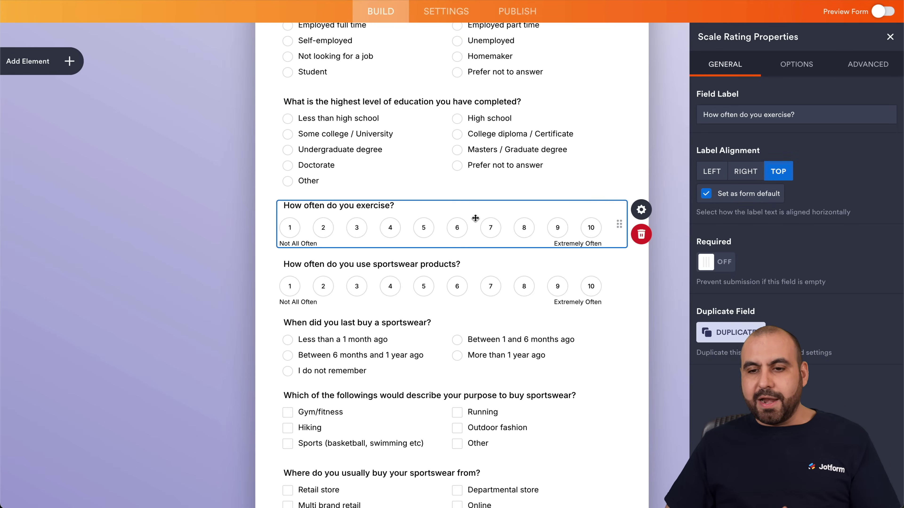
click(494, 299)
click(598, 366)
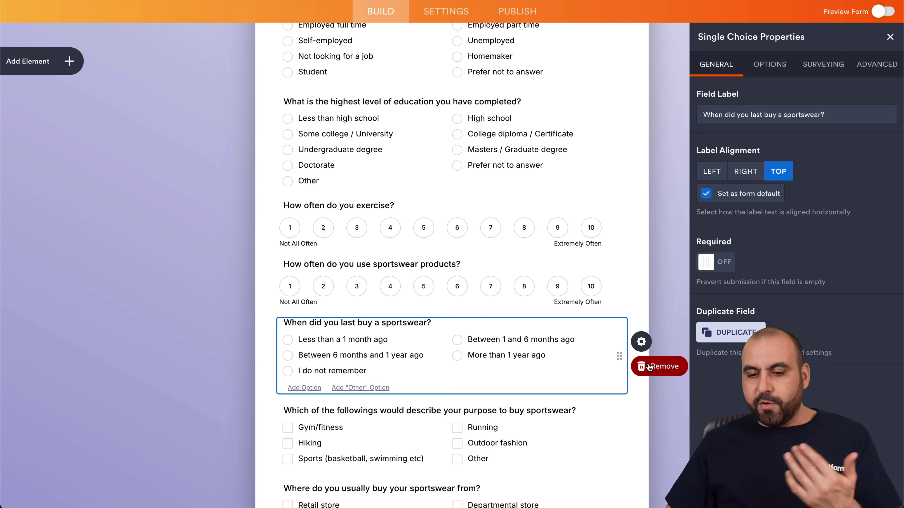
click(643, 366)
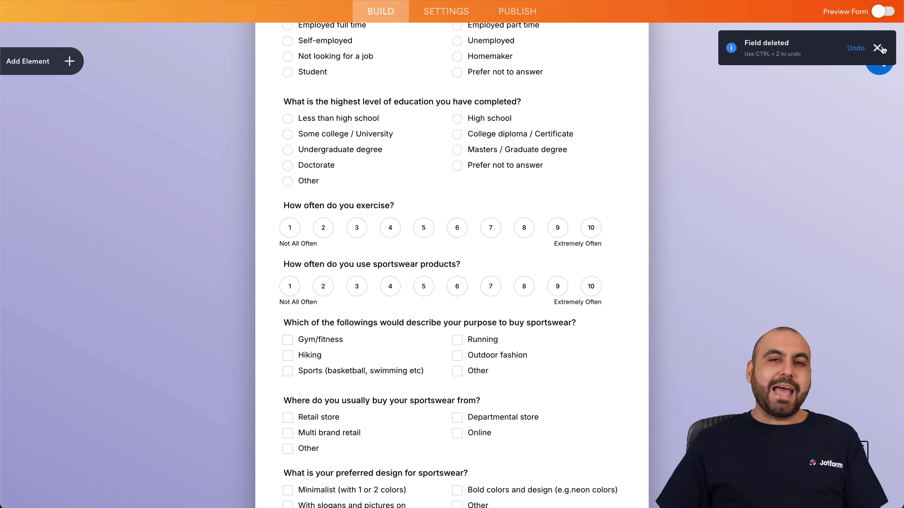
click(877, 48)
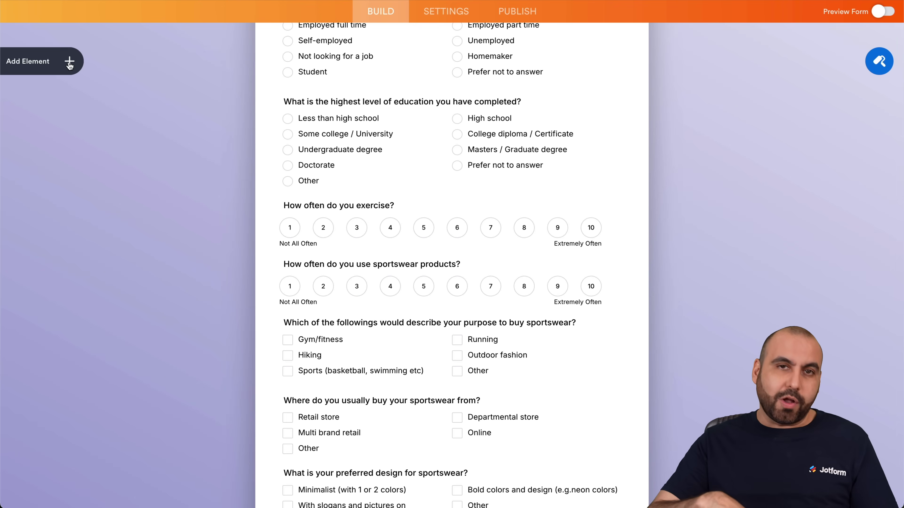
Drag a Full Name field with First and Last Name boxes to the top of the form.
click(70, 63)
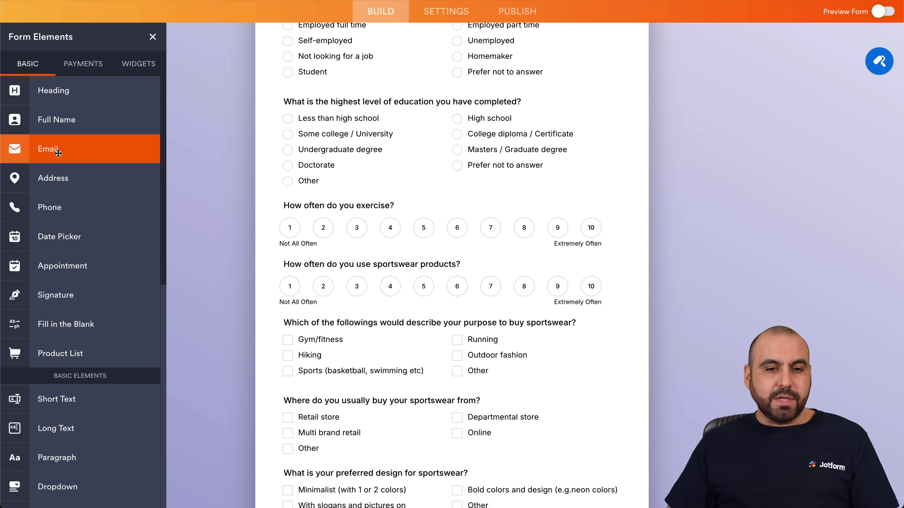
scroll(216, 178, up, 15)
drag(57, 155, 398, 198)
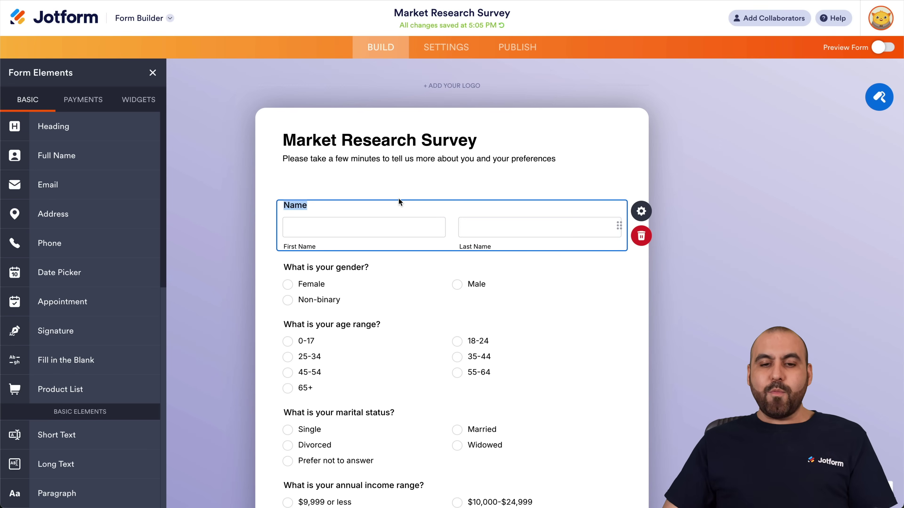
click(418, 205)
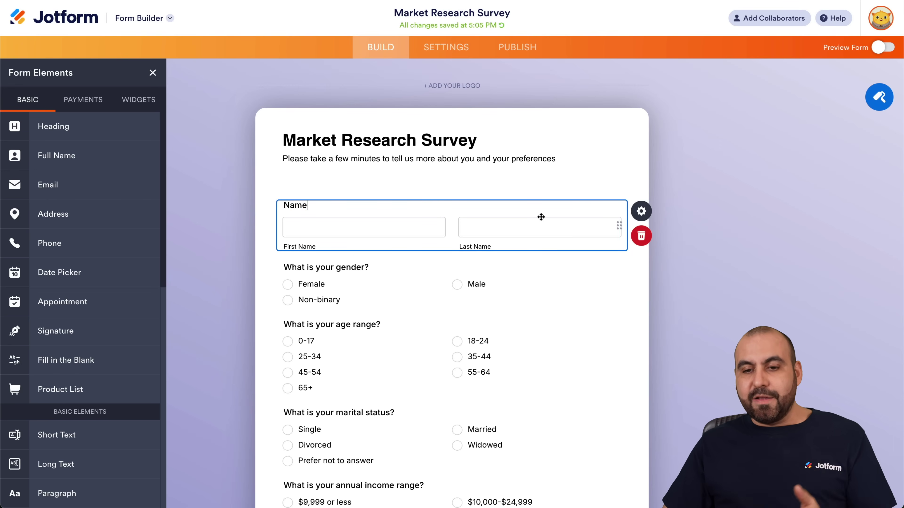
click(641, 212)
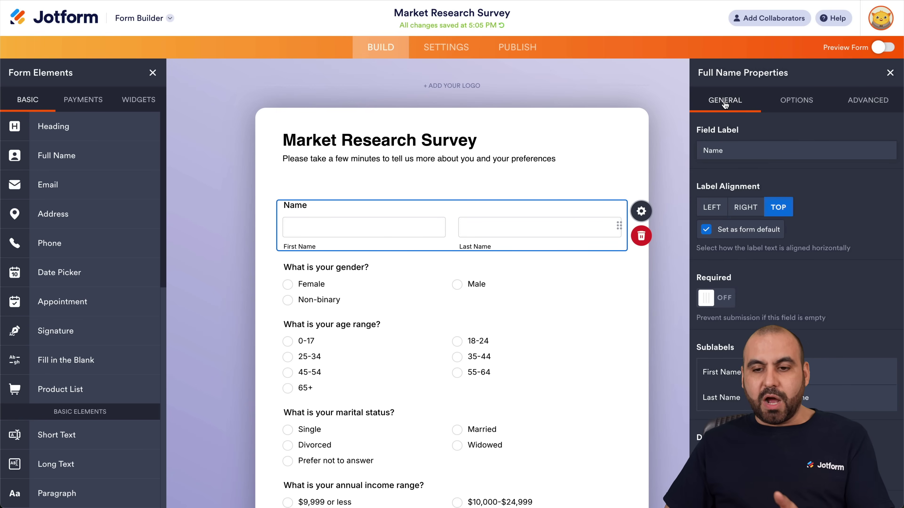
click(819, 100)
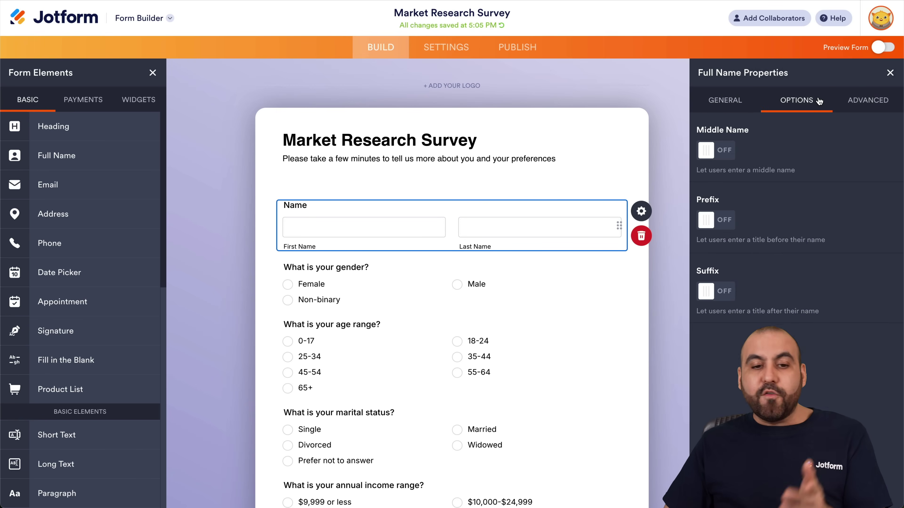
click(726, 151)
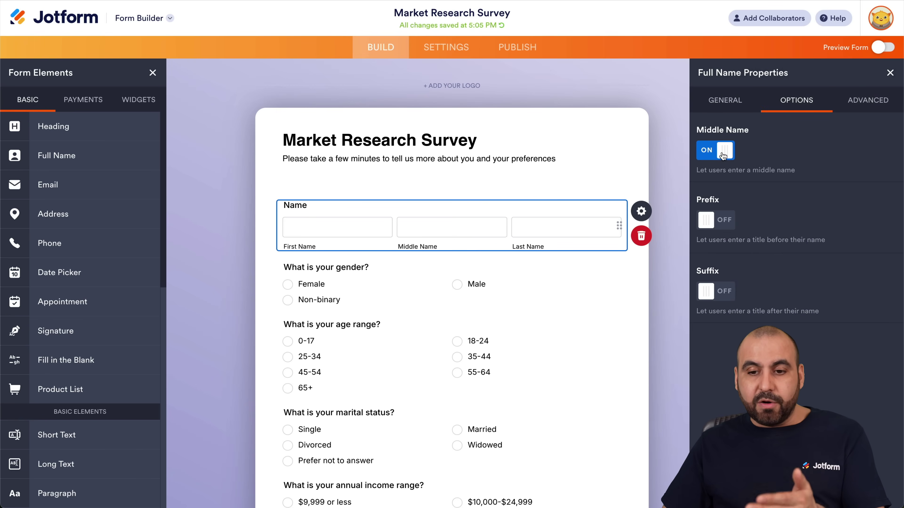
click(725, 221)
click(731, 282)
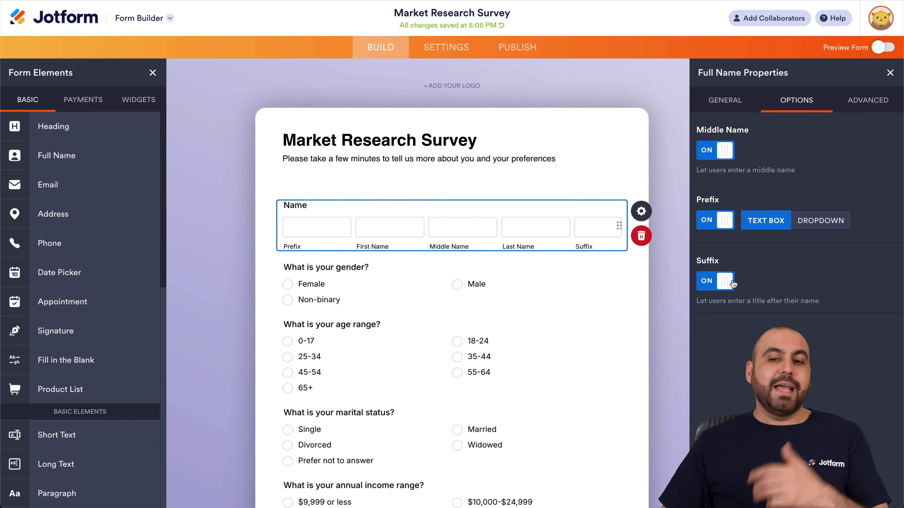
click(724, 281)
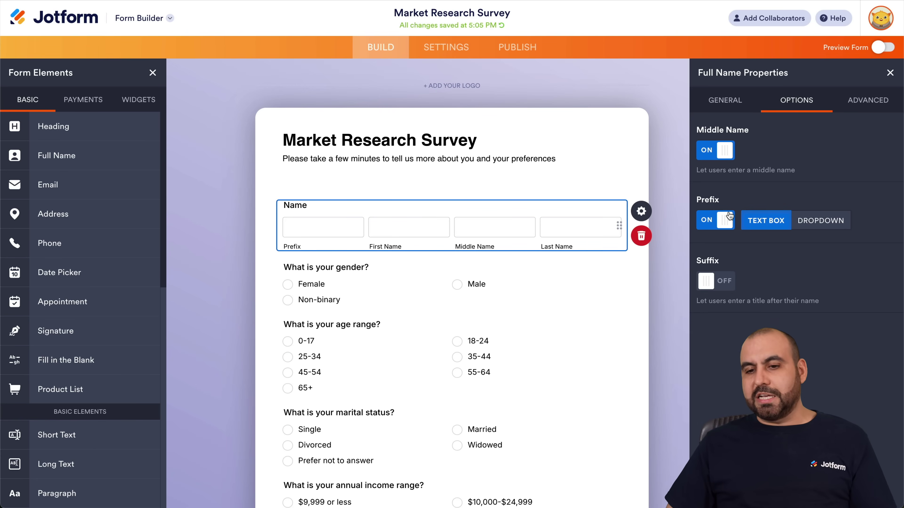
click(726, 220)
click(725, 150)
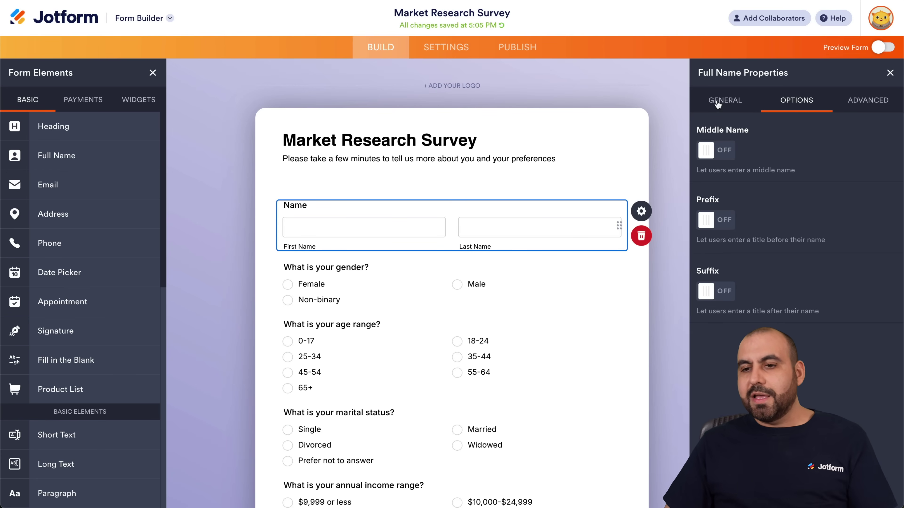
click(889, 72)
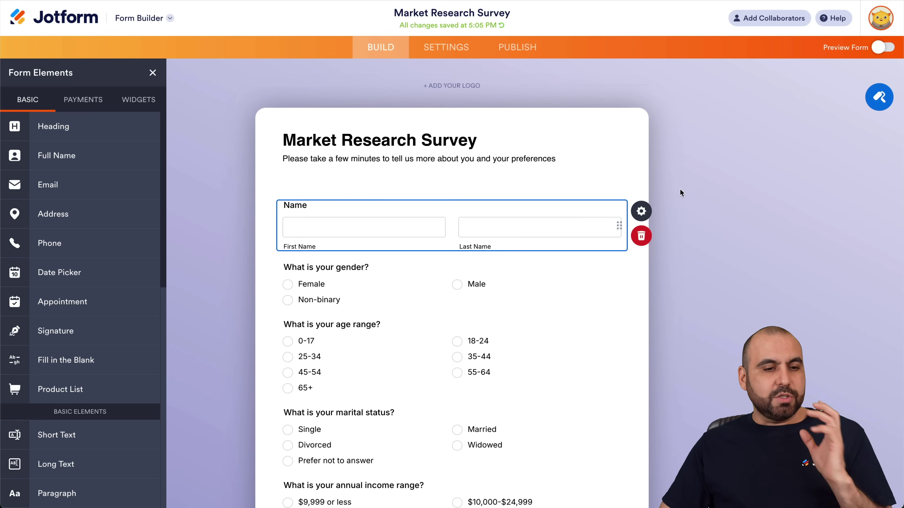
click(679, 190)
Browse the Basic elements, then switch the panel to payment gateways like Square, PayPal and Stripe.
scroll(69, 324, down, 5)
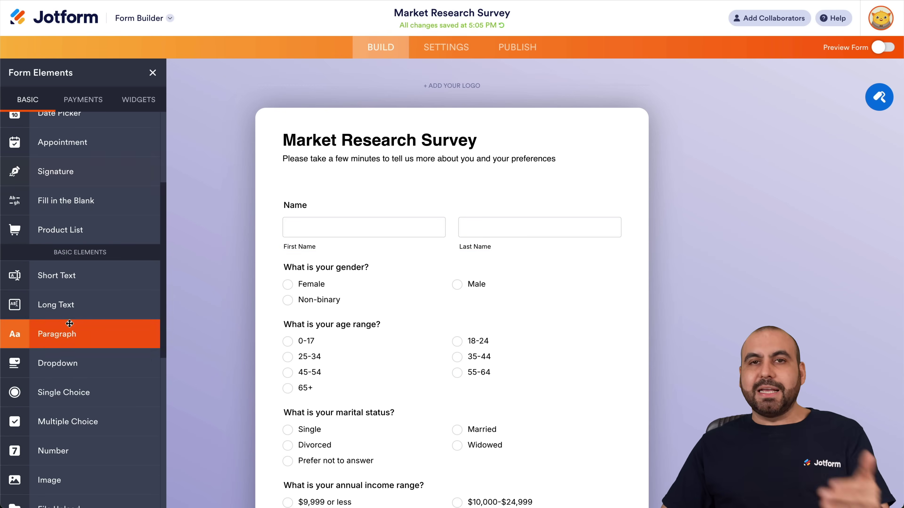
scroll(69, 323, down, 4)
scroll(70, 323, down, 4)
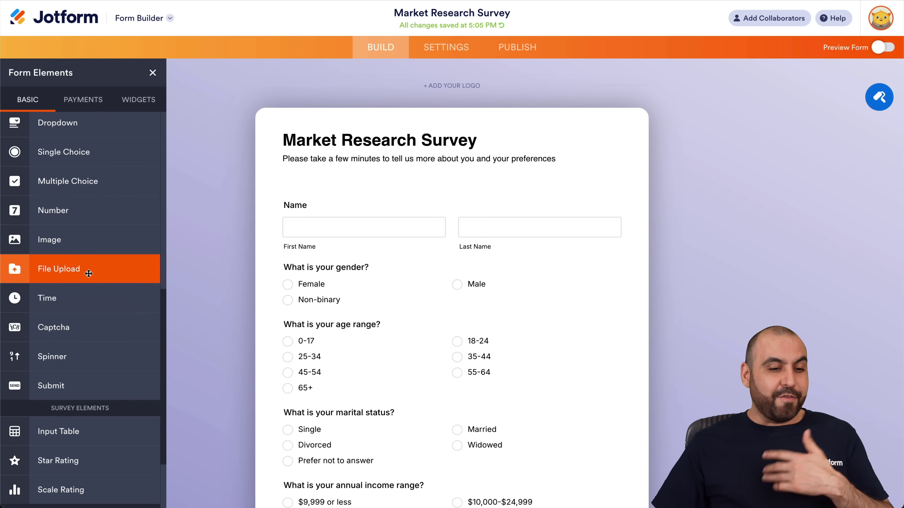
scroll(114, 284, down, 3)
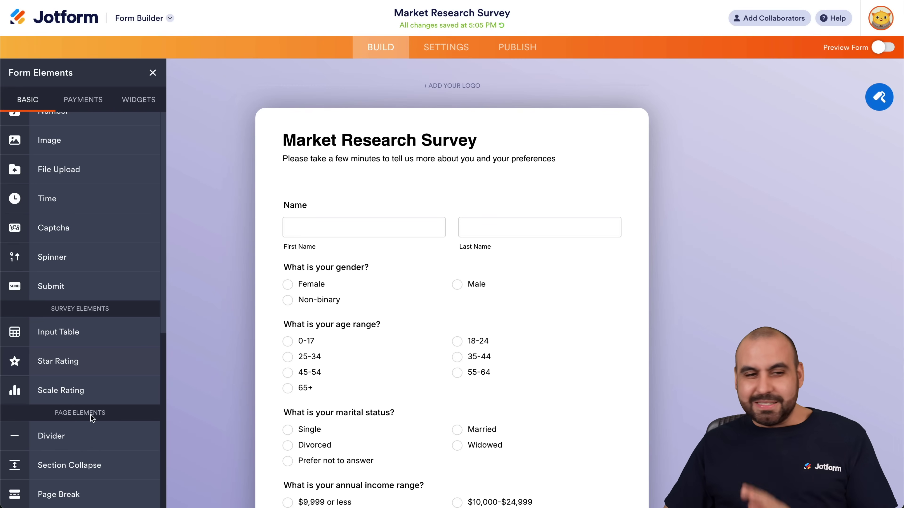
click(83, 99)
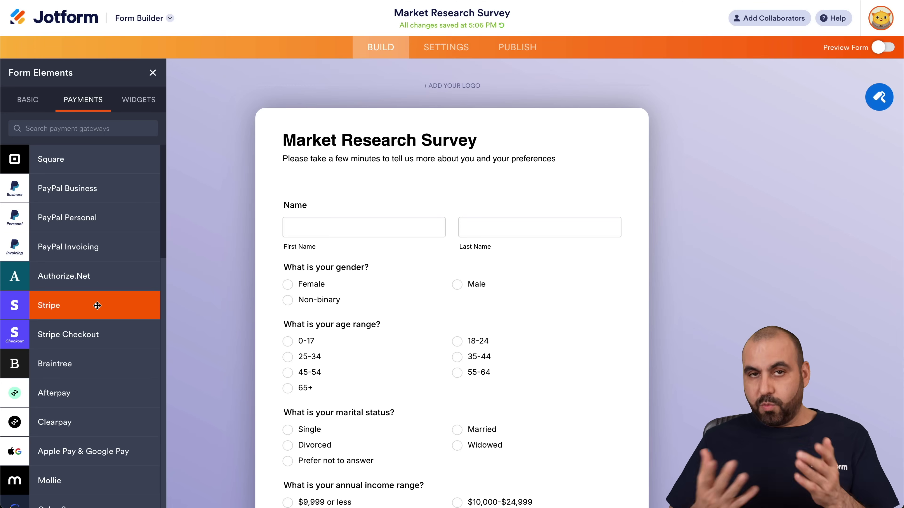
Browse the payment gateways, then the widget list: Form Calculation, Signature, Terms & Conditions.
scroll(85, 322, down, 10)
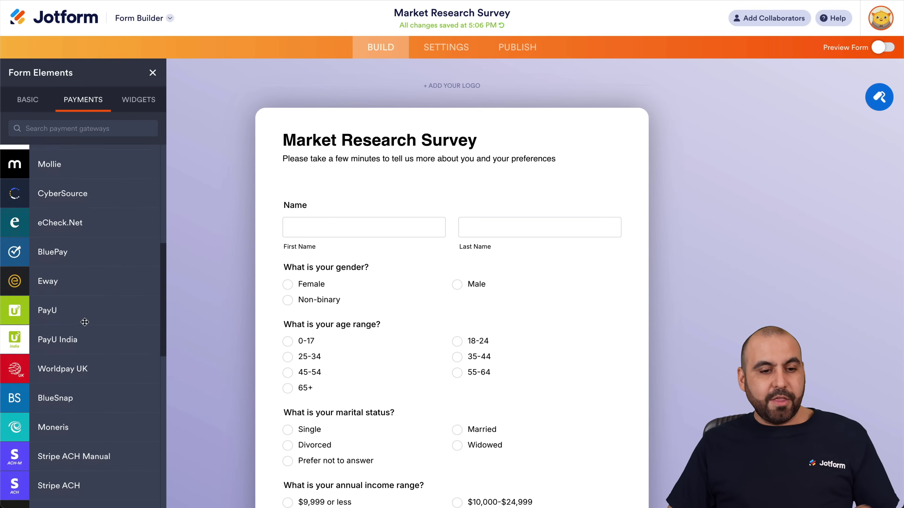
scroll(85, 323, down, 12)
scroll(85, 322, up, 20)
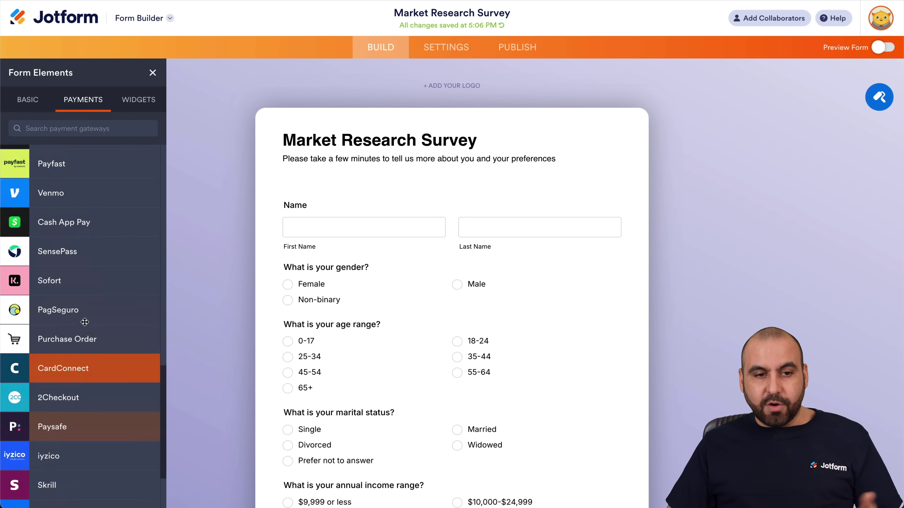
click(139, 106)
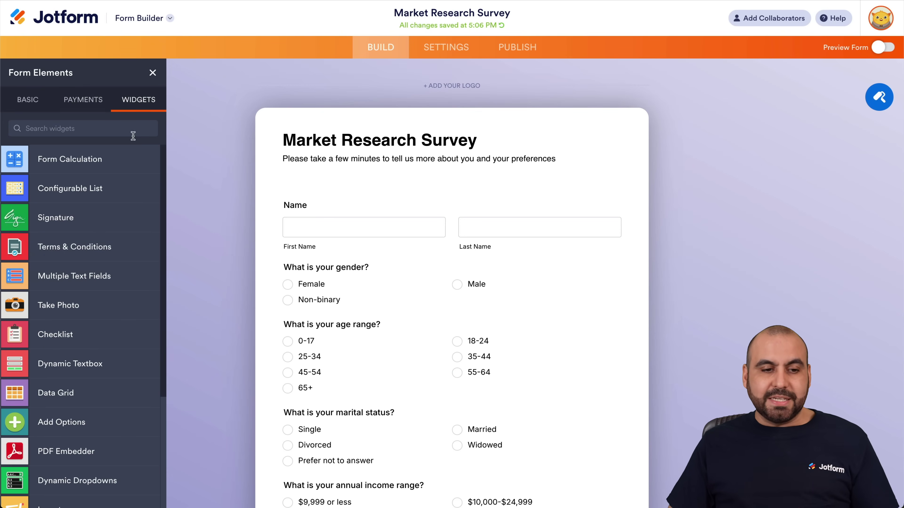
scroll(113, 288, down, 20)
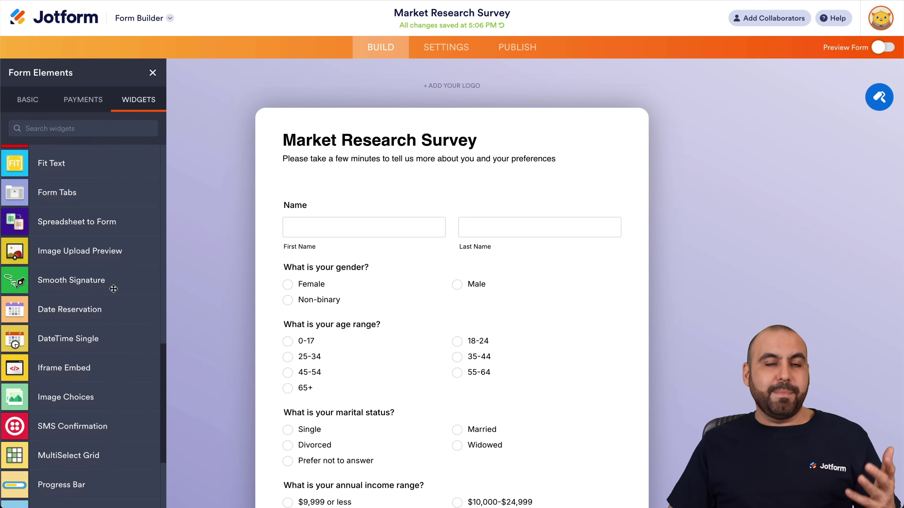
scroll(114, 288, down, 2)
scroll(113, 281, up, 20)
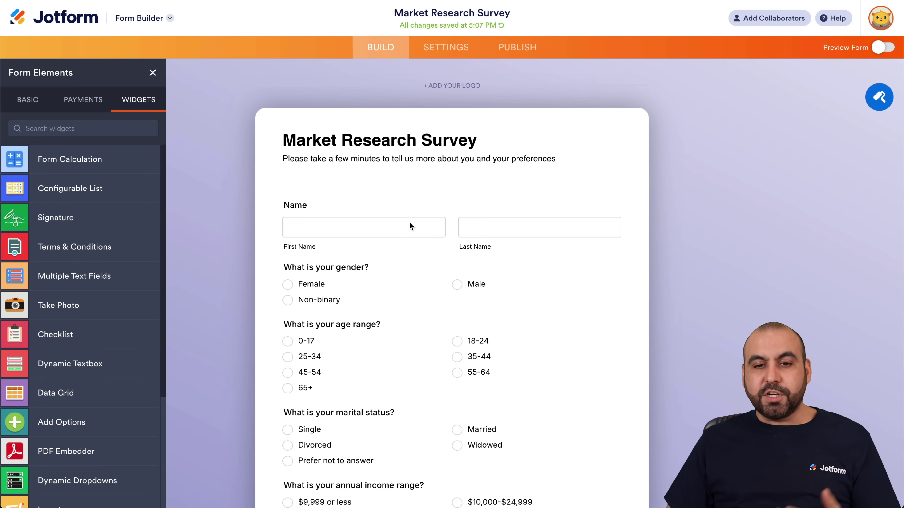
click(449, 51)
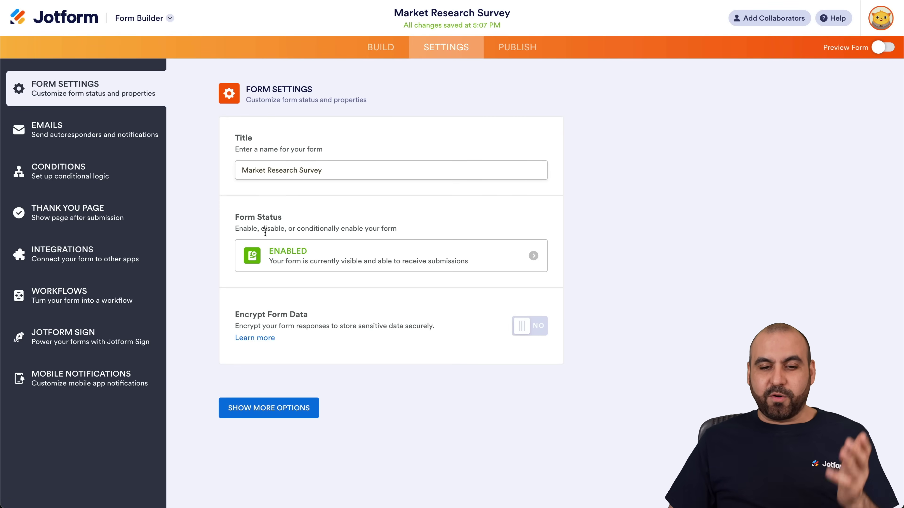
Review the form status choices and close them, leaving the form Enabled.
click(474, 249)
click(474, 270)
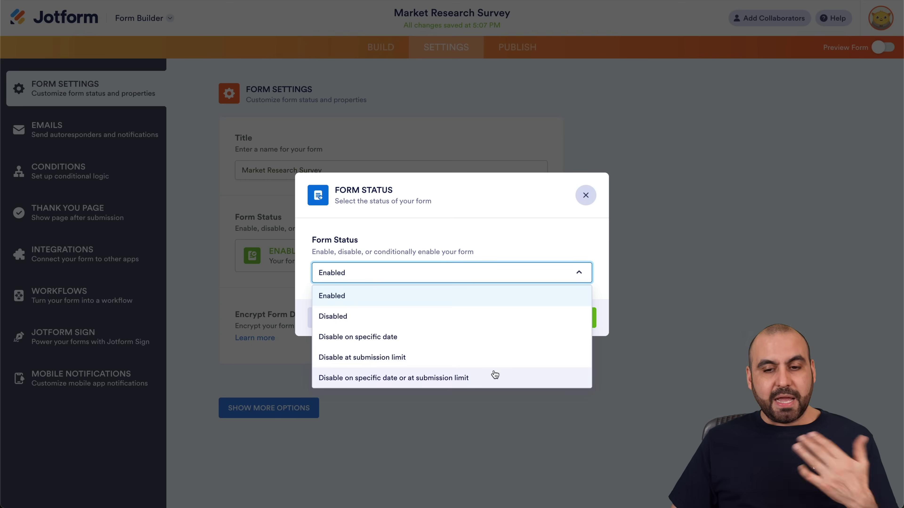
click(585, 196)
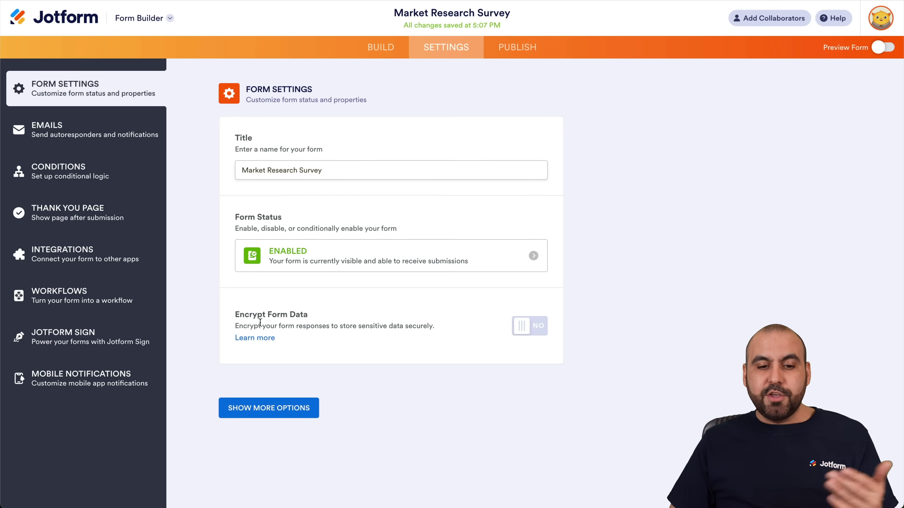
Open the Autoresponder 1 email for review, then bring up the Conditions page.
click(91, 138)
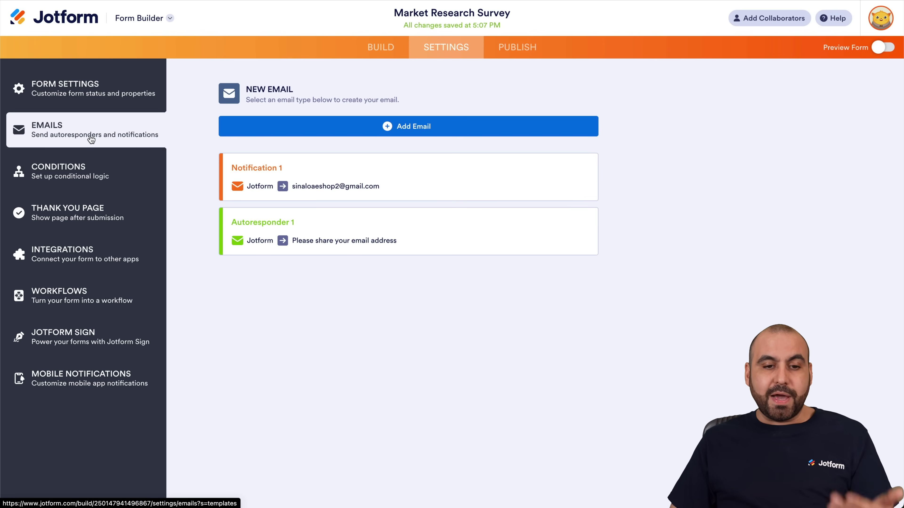
mouse_move(424, 190)
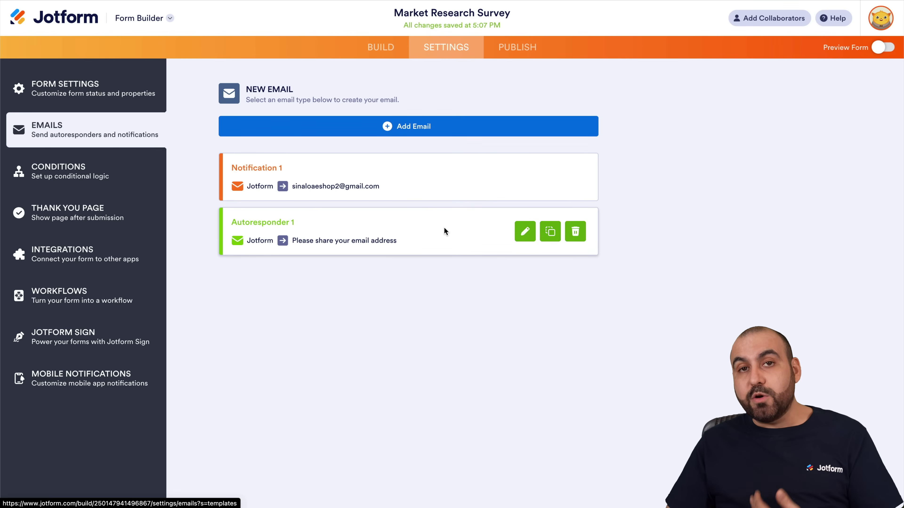
click(525, 231)
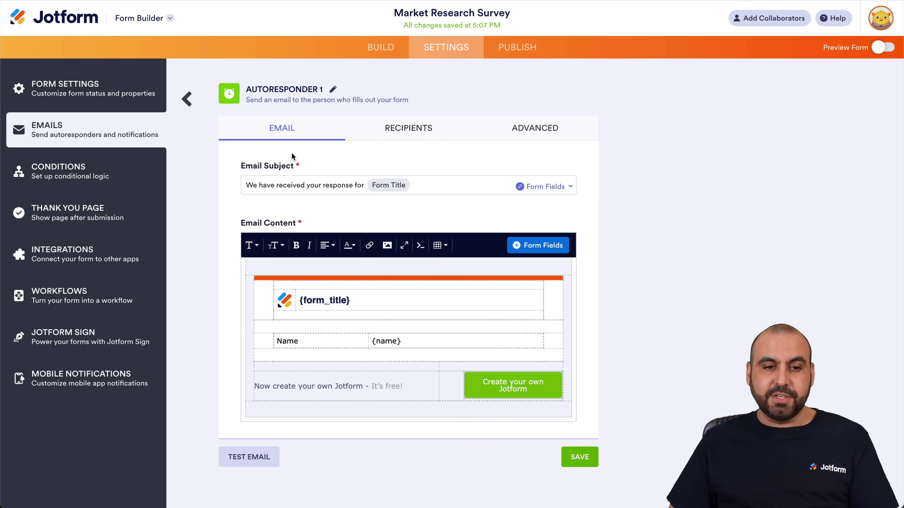
click(63, 182)
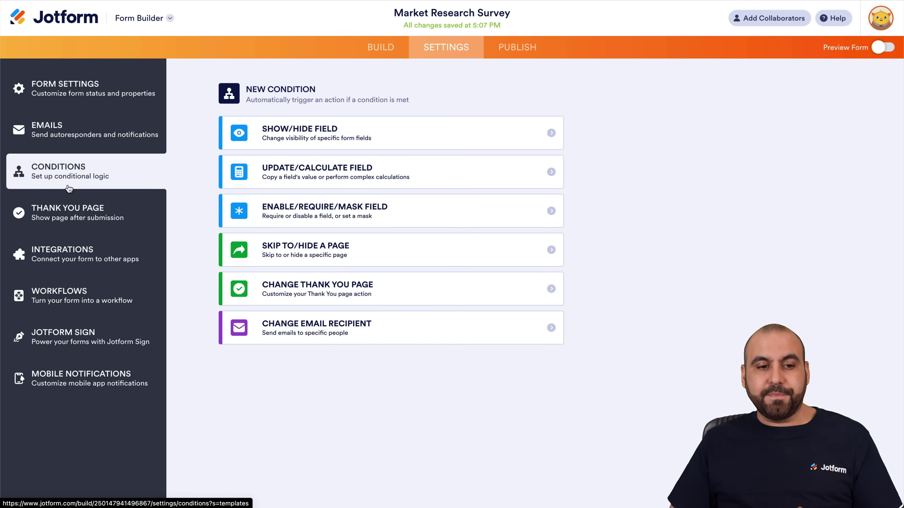
Browse the Thank You Page, Integrations, Workflows, Jotform Sign and Mobile Notifications settings.
click(89, 221)
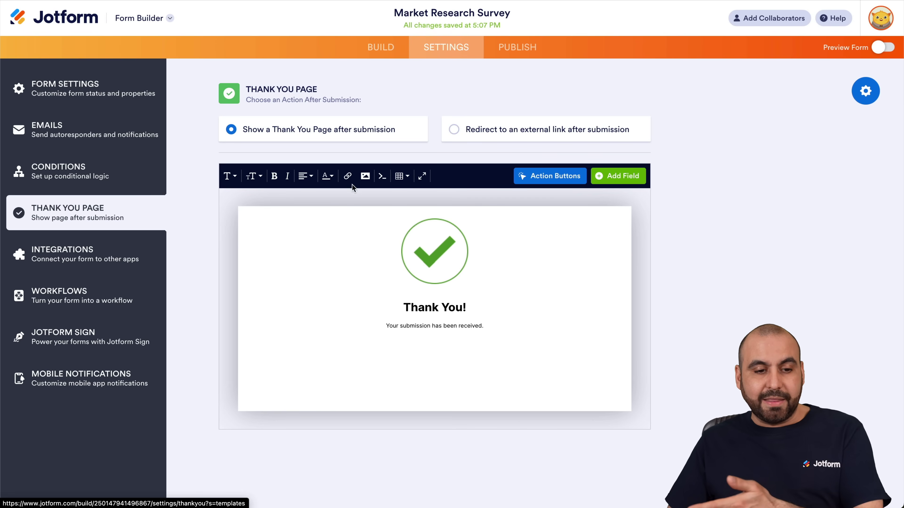
click(90, 265)
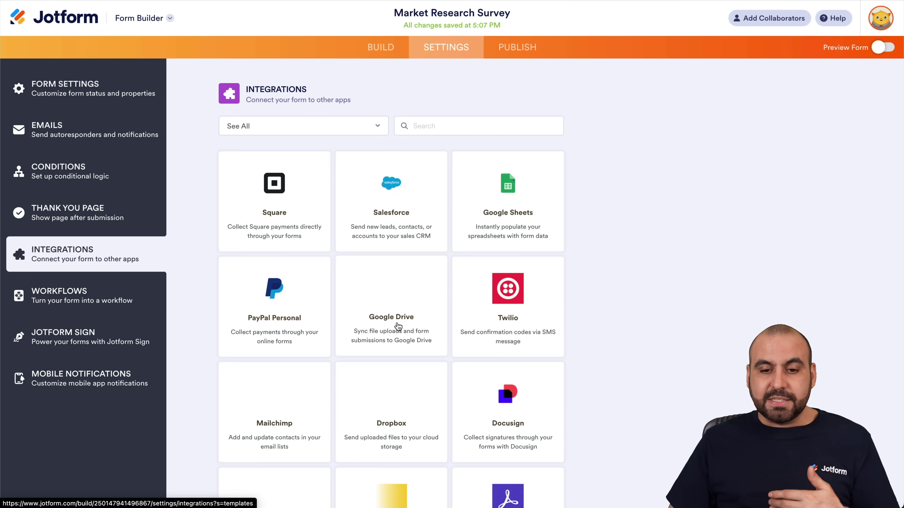
scroll(398, 326, down, 10)
click(116, 302)
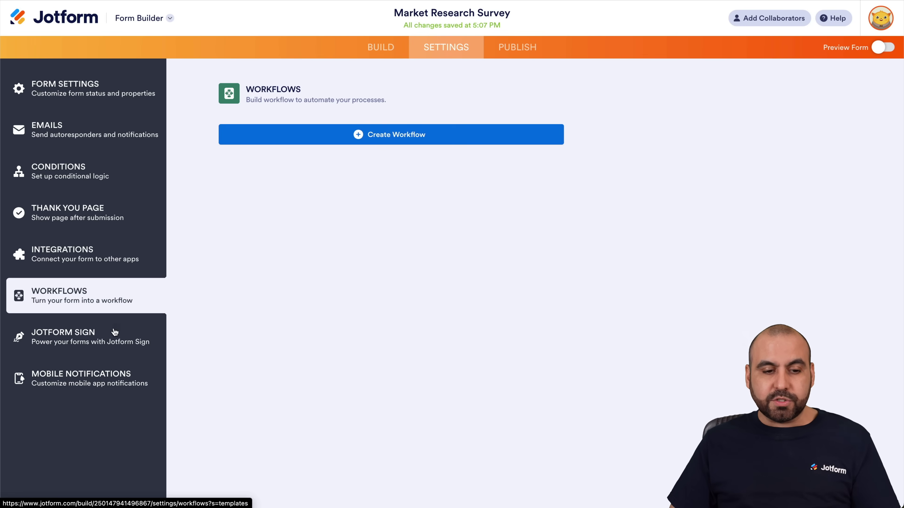
click(114, 341)
click(112, 383)
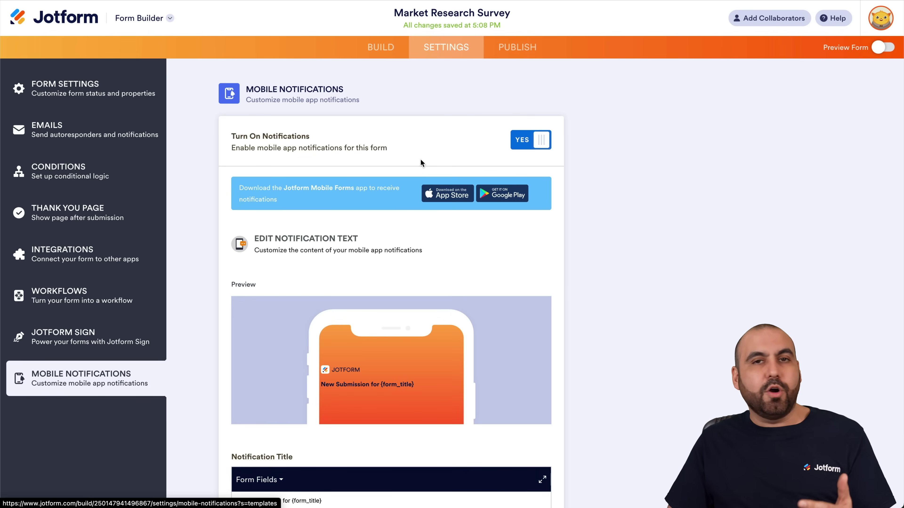
Copy the survey's direct link from the Publish page.
click(522, 48)
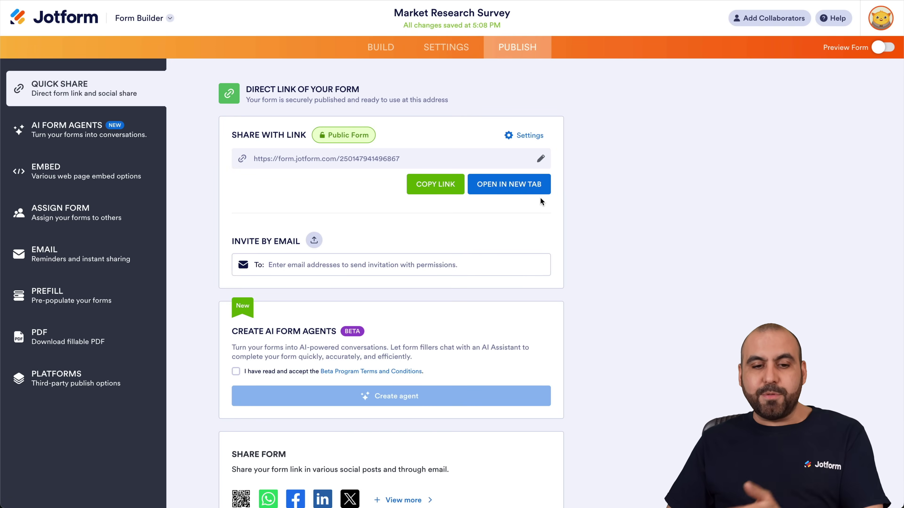
scroll(491, 211, down, 1)
scroll(375, 230, down, 2)
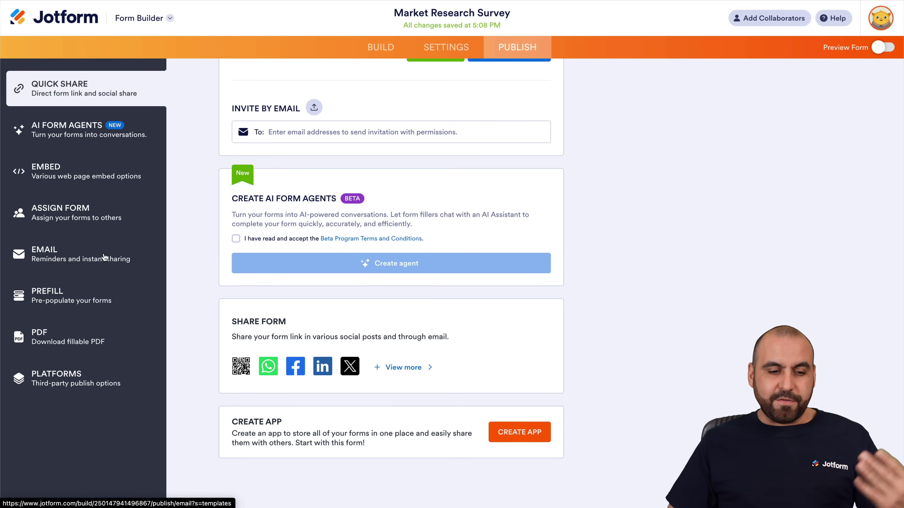
scroll(289, 280, up, 2)
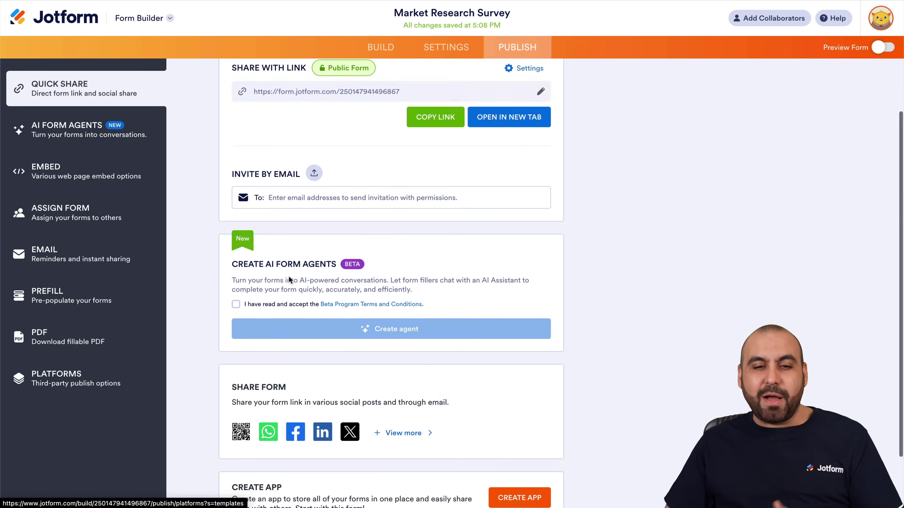
scroll(289, 280, up, 2)
click(452, 184)
Load the copied link in a new Incognito window to view the live form.
key(super+shift+n)
key(super+v)
key(Return)
On the live survey, choose Non-binary for gender and click into the First and Last Name fields.
scroll(590, 325, down, 20)
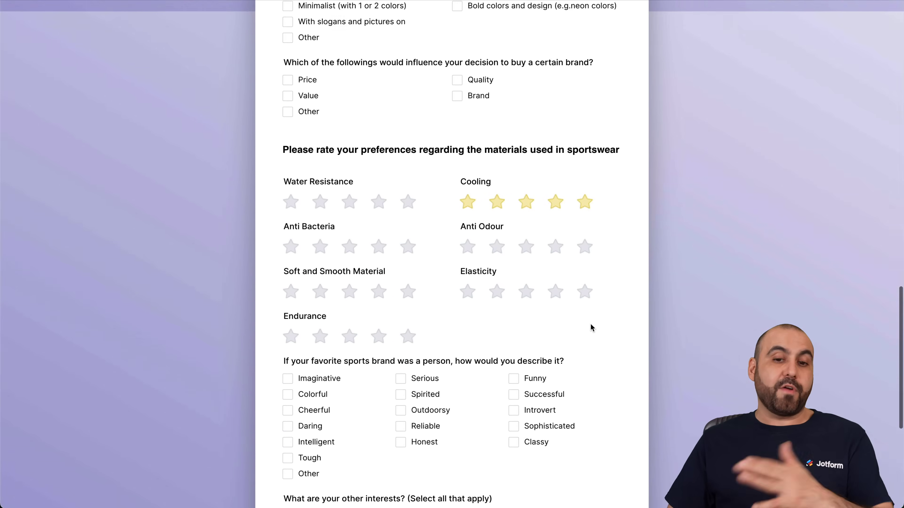
scroll(591, 323, up, 20)
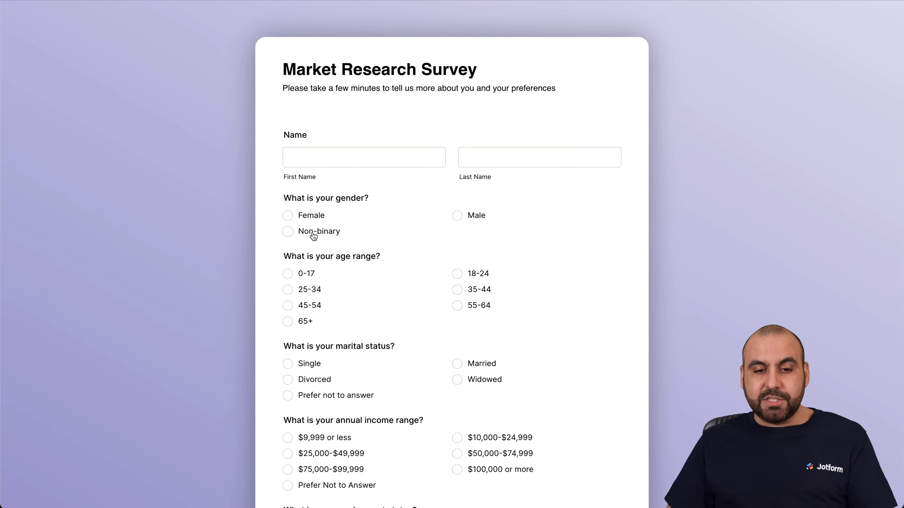
click(313, 235)
click(384, 161)
click(498, 163)
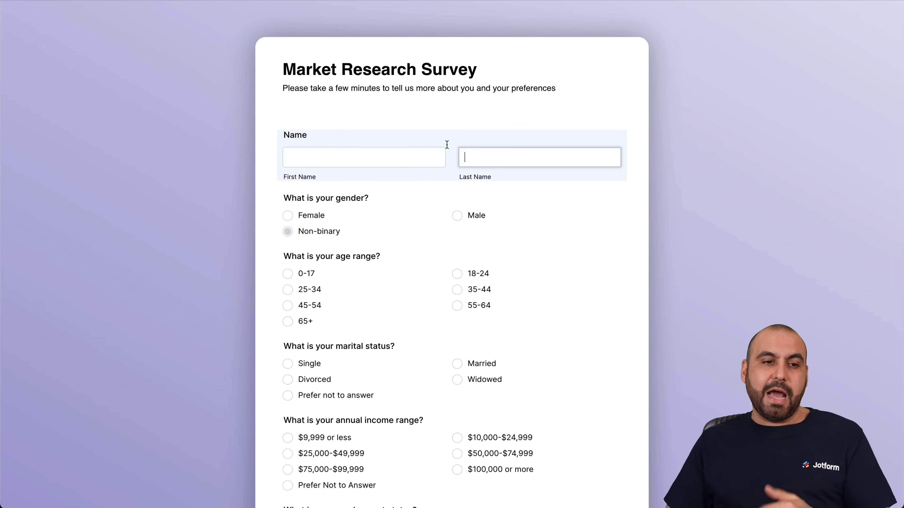